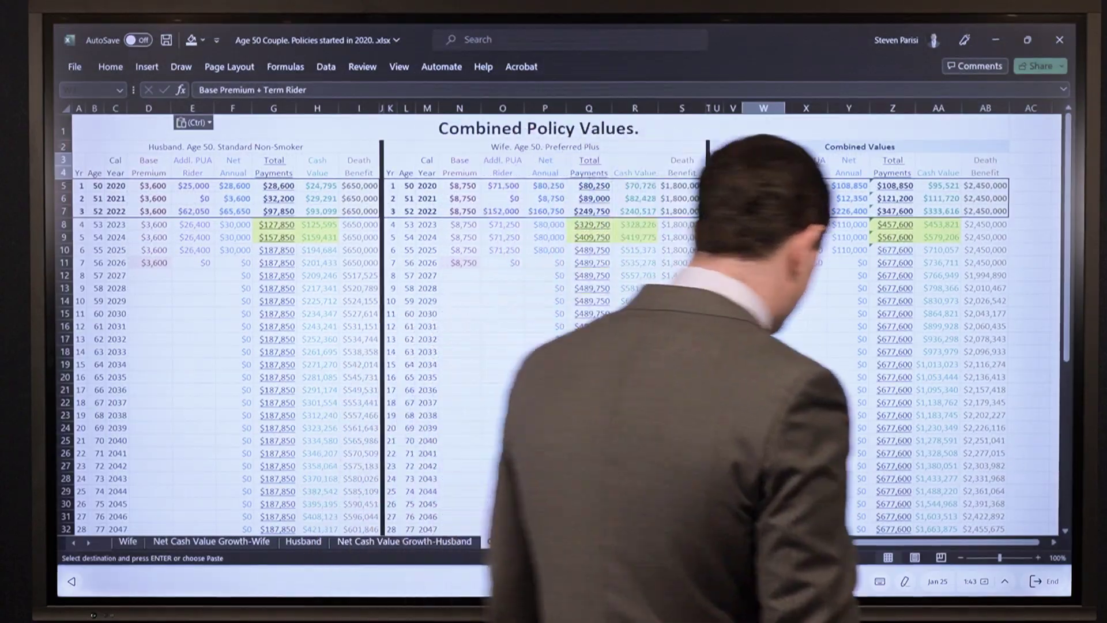
left_click(905, 581)
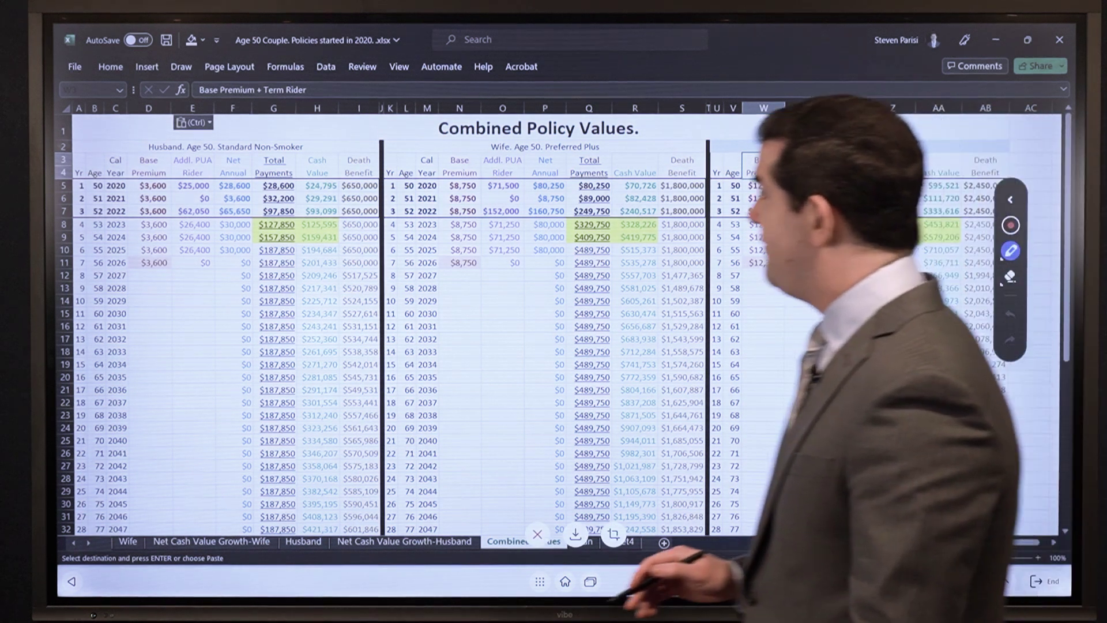
mouse_move(301, 138)
left_mouse_down()
mouse_move(144, 149)
mouse_move(324, 144)
left_mouse_up()
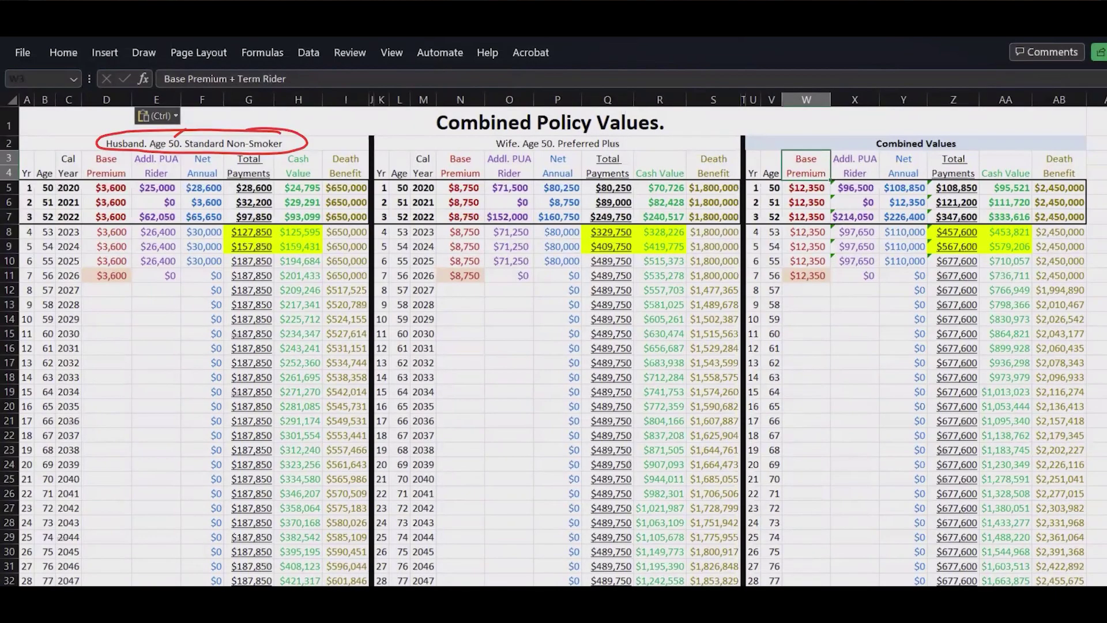
left_click_drag(22, 194, 83, 193)
left_click_drag(493, 151, 638, 154)
left_click_drag(385, 192, 433, 192)
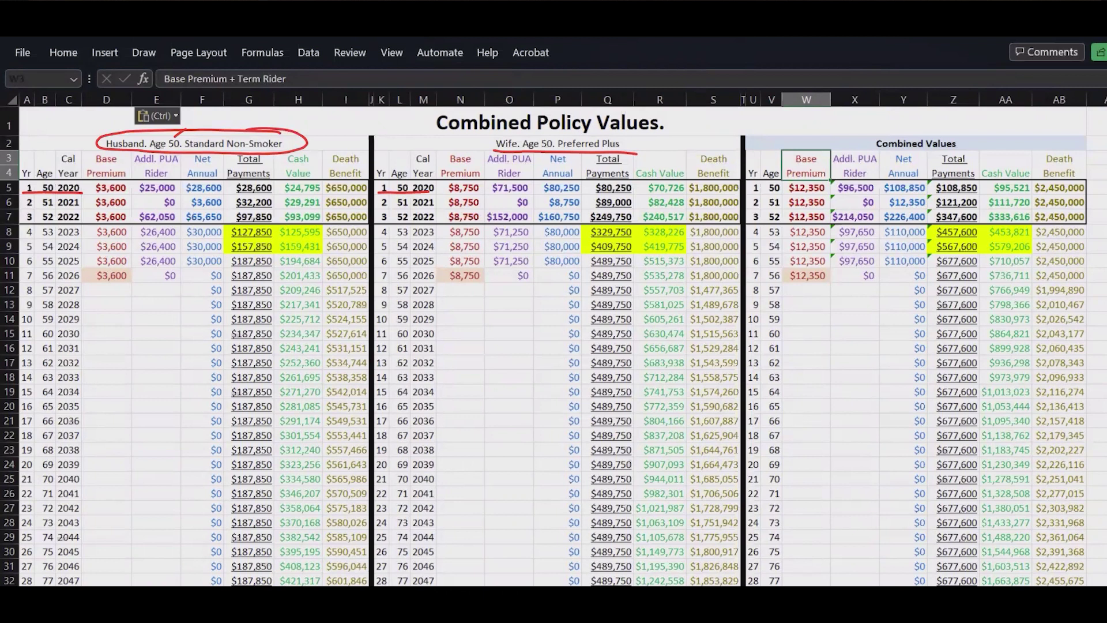
key("Escape")
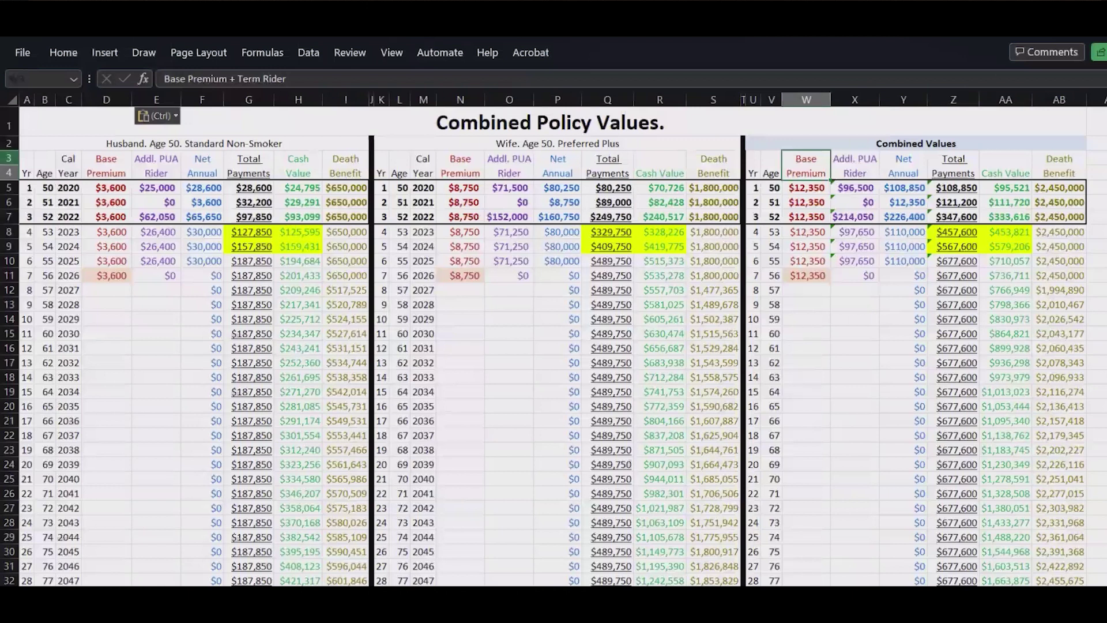
left_click(9, 158)
AutoFit header rows 3–4 to their wrapped titles, then make them slightly shorter.
left_click_drag(8, 150, 8, 150)
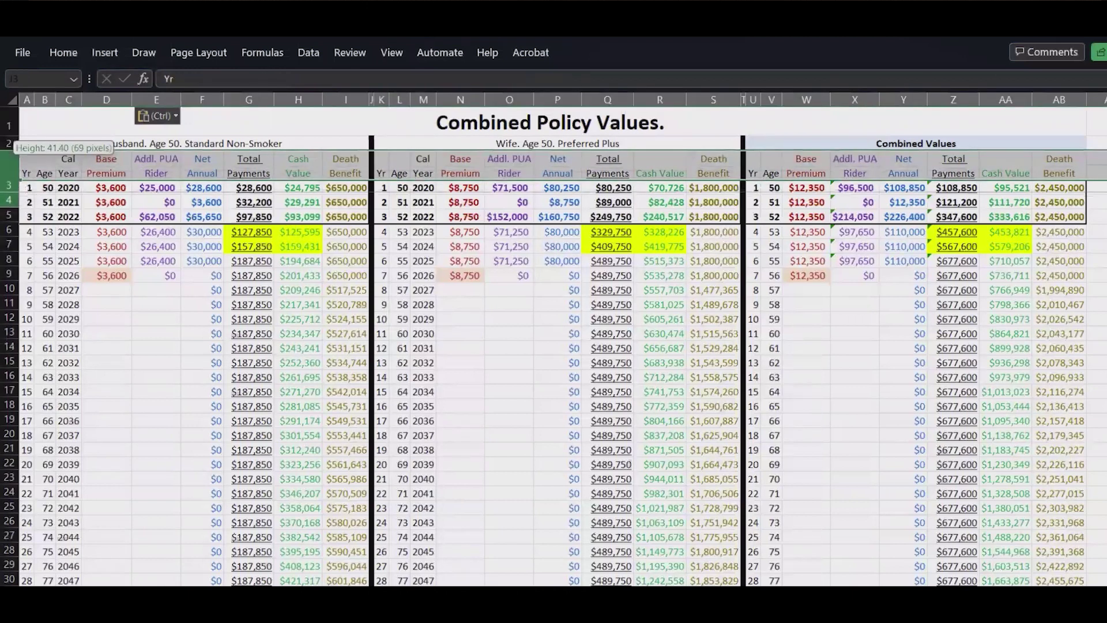
double_click(9, 165)
left_click_drag(8, 192, 9, 181)
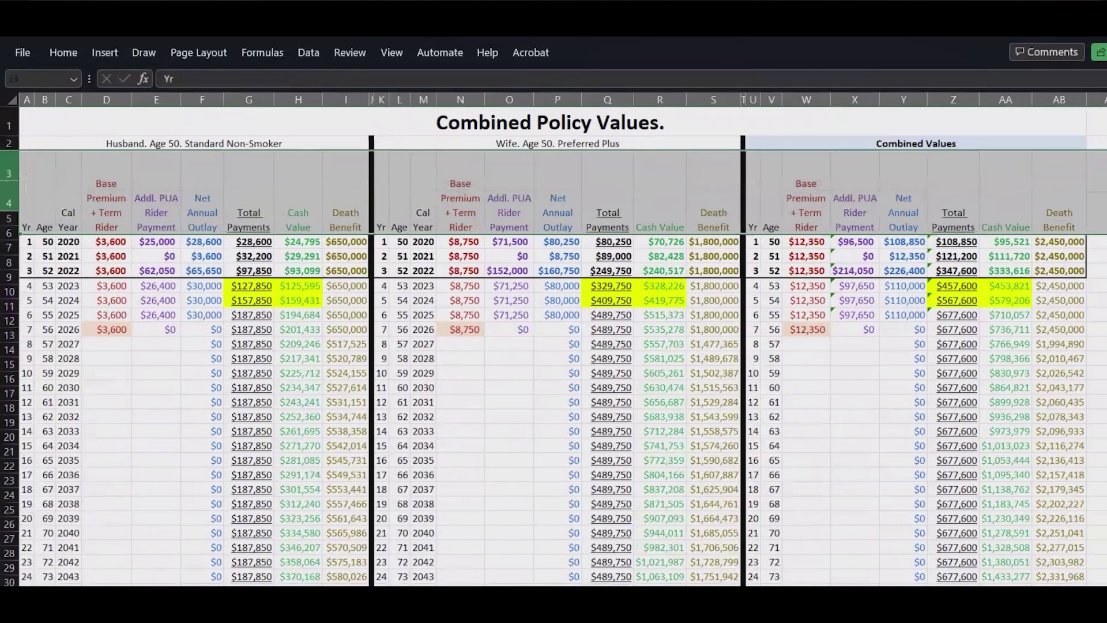
left_click(400, 292)
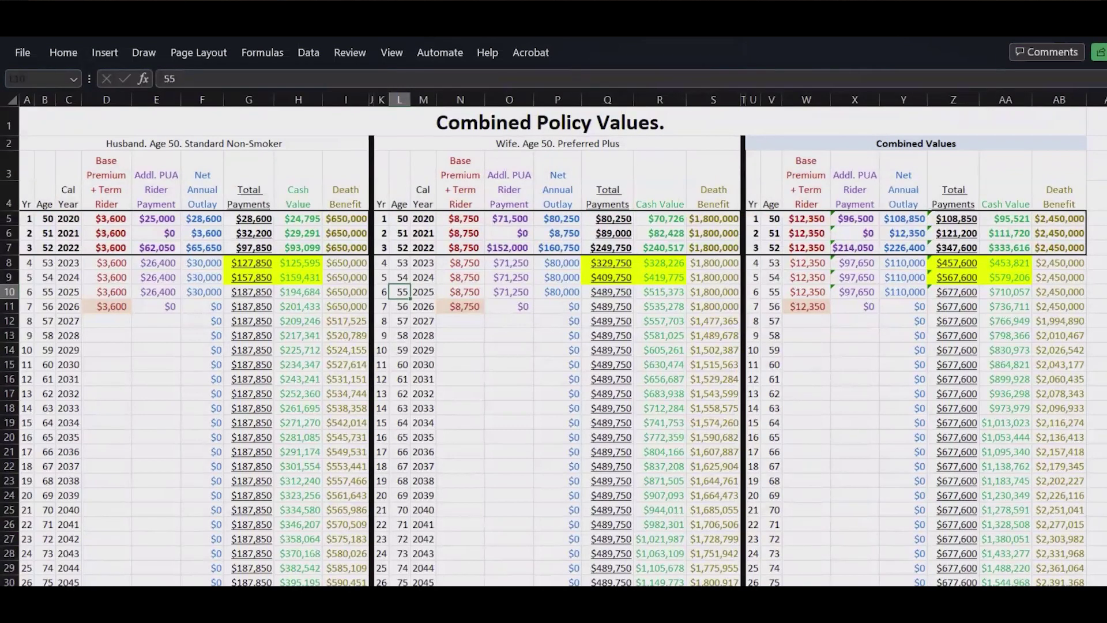
Circle both Base Premium + Term Rider headers, the $3,600 and $8,750 premiums, and early PUA payments.
mouse_move(126, 151)
left_mouse_down()
mouse_move(81, 198)
mouse_move(125, 206)
mouse_move(127, 139)
left_mouse_up()
mouse_move(90, 210)
left_mouse_down()
mouse_move(95, 254)
mouse_move(127, 253)
mouse_move(128, 211)
mouse_move(85, 210)
left_mouse_up()
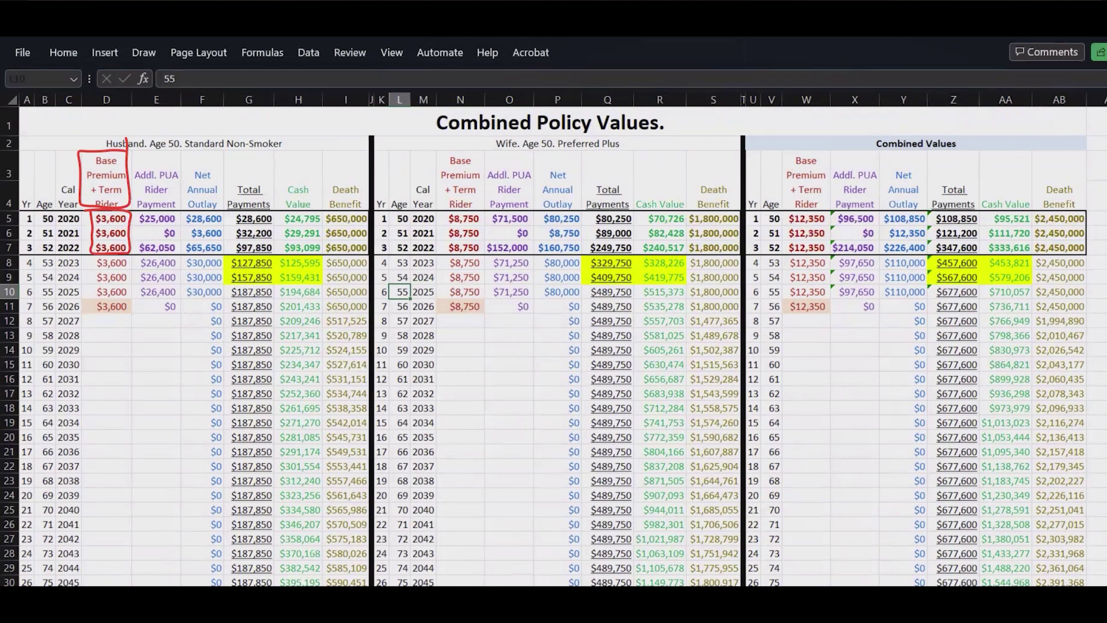
mouse_move(490, 148)
left_mouse_down()
mouse_move(434, 151)
mouse_move(452, 208)
mouse_move(482, 147)
left_mouse_up()
mouse_move(438, 210)
left_mouse_down()
mouse_move(440, 254)
mouse_move(480, 255)
mouse_move(479, 211)
mouse_move(531, 227)
mouse_move(530, 253)
left_mouse_up()
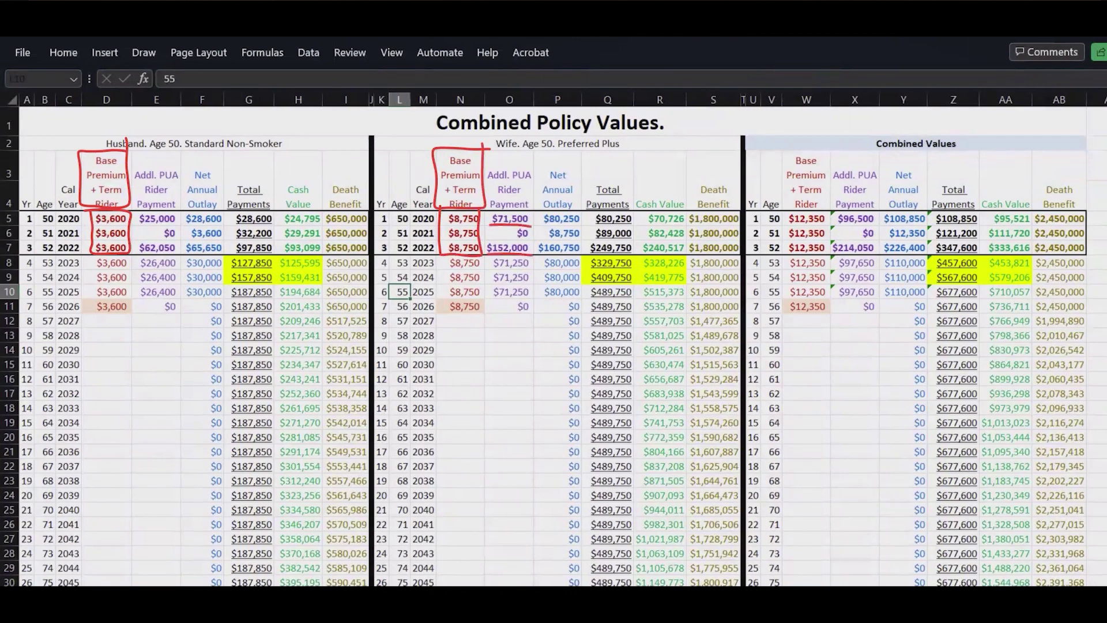
mouse_move(138, 224)
left_mouse_down()
mouse_move(176, 223)
mouse_move(182, 249)
mouse_move(139, 241)
left_mouse_up()
mouse_move(522, 254)
left_mouse_down()
mouse_move(531, 245)
mouse_move(486, 253)
left_mouse_up()
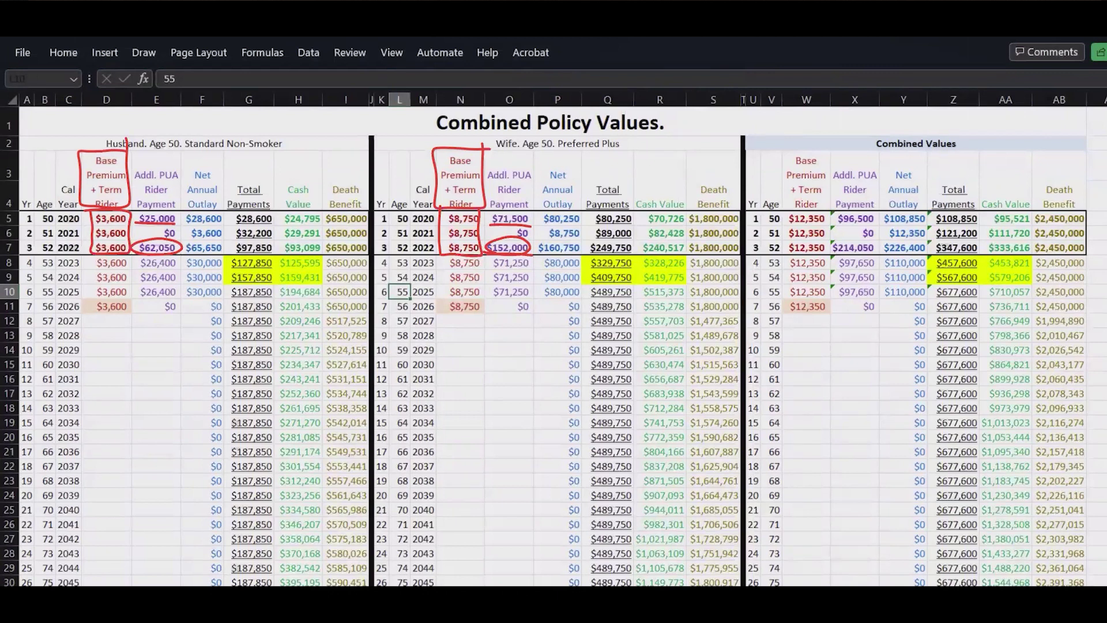
Mark the wife's $71,500 and $152,000 PUA payments, her $249,750 and $329,750 totals, and combined years 1–3.
left_click_drag(489, 224, 534, 225)
left_click_drag(495, 240, 538, 239)
mouse_move(637, 238)
left_mouse_down()
mouse_move(582, 268)
mouse_move(621, 226)
left_mouse_up()
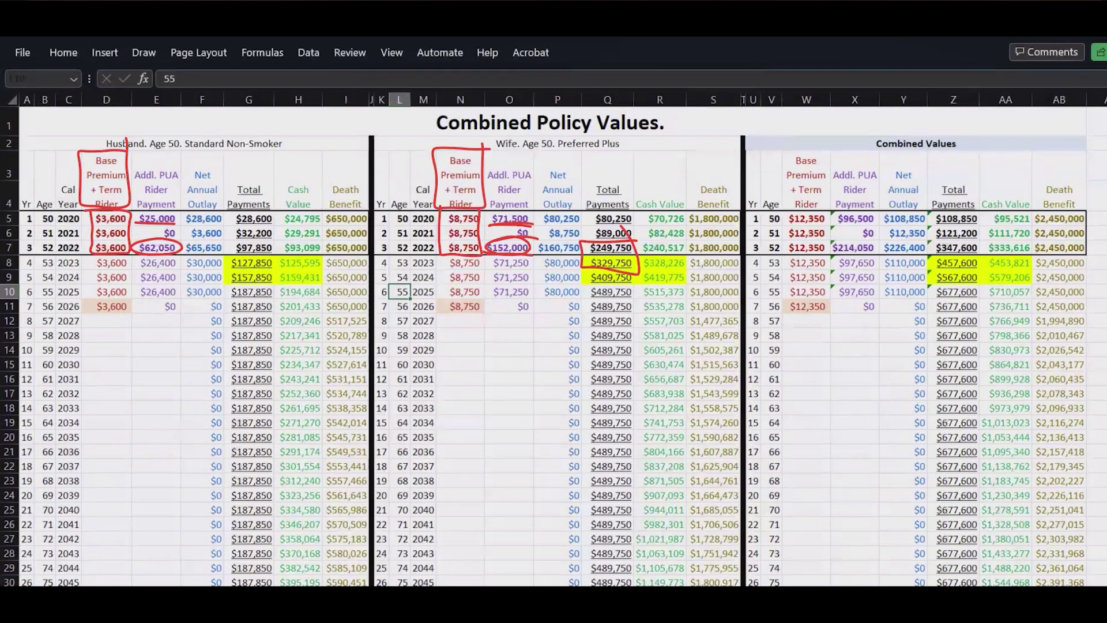
left_click_drag(380, 268, 737, 275)
mouse_move(582, 256)
left_mouse_down()
mouse_move(577, 280)
mouse_move(673, 285)
mouse_move(591, 253)
left_mouse_up()
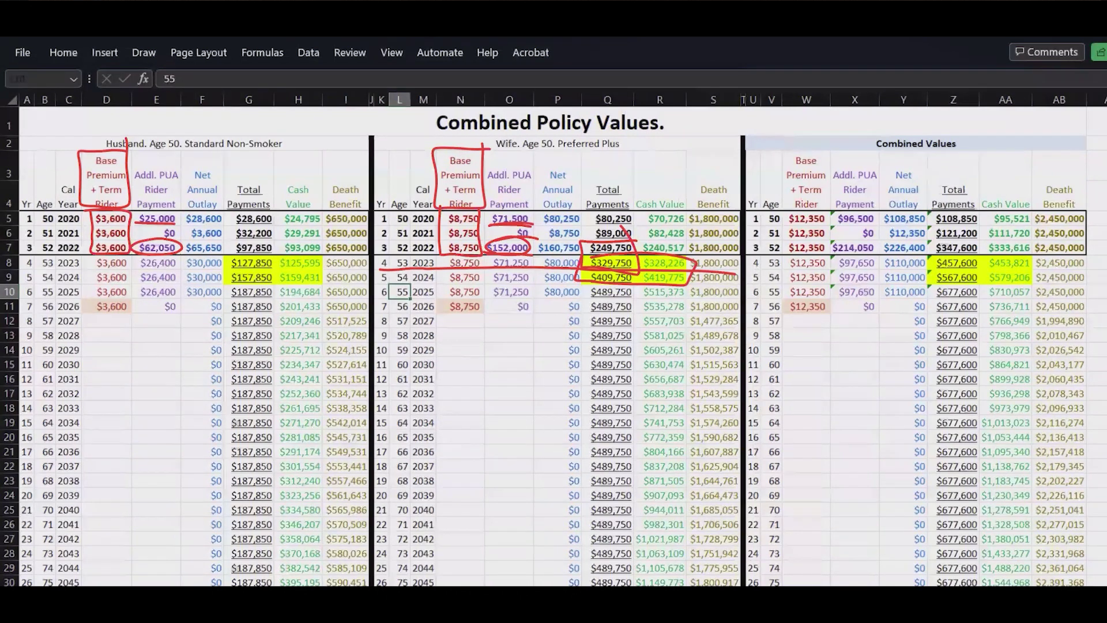
mouse_move(878, 151)
left_mouse_down()
mouse_move(995, 141)
mouse_move(885, 153)
left_mouse_up()
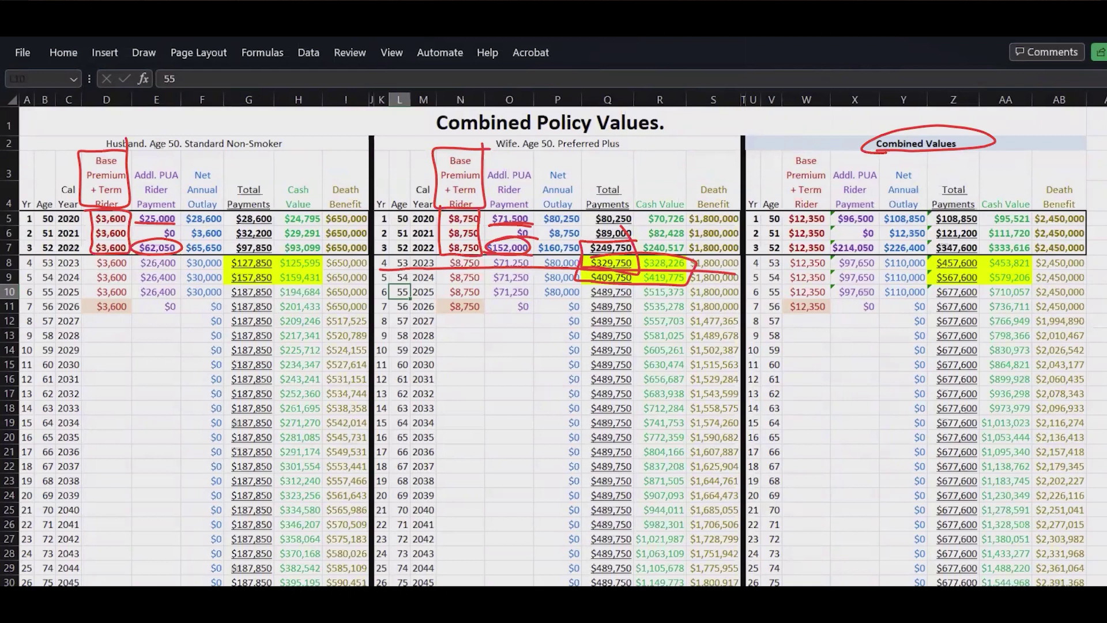
mouse_move(749, 211)
left_mouse_down()
mouse_move(755, 253)
mouse_move(1105, 258)
left_mouse_up()
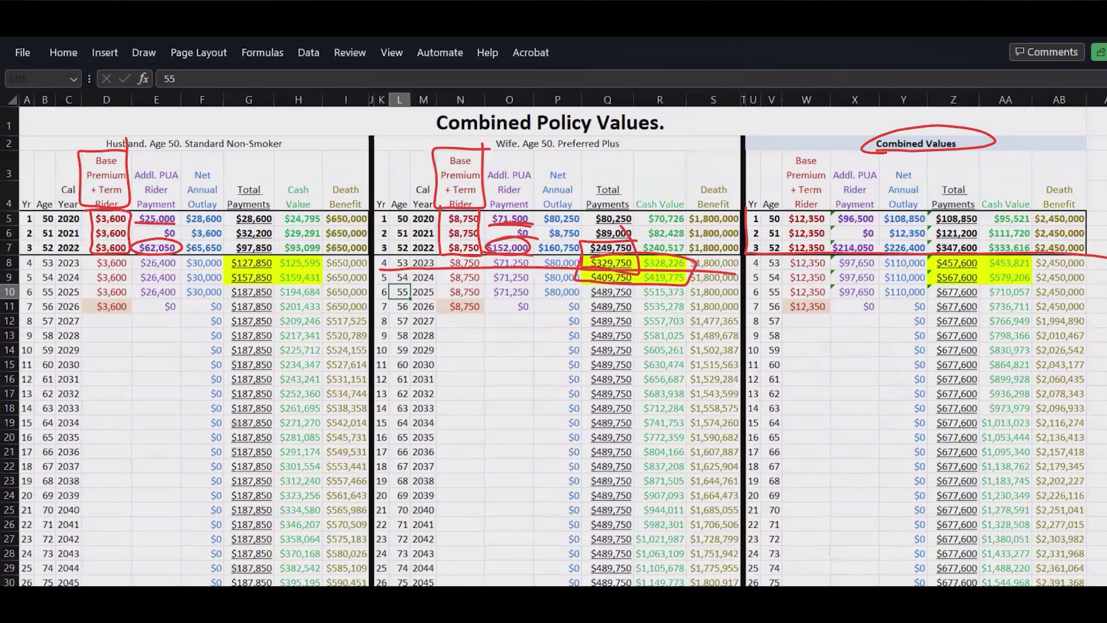
Mark the combined $110,000 outlays, total payments and cash values, then erase all ink with Esc.
mouse_move(878, 255)
left_mouse_down()
mouse_move(880, 288)
mouse_move(924, 296)
mouse_move(930, 250)
left_mouse_up()
left_click_drag(880, 270, 930, 269)
left_click_drag(874, 285, 930, 285)
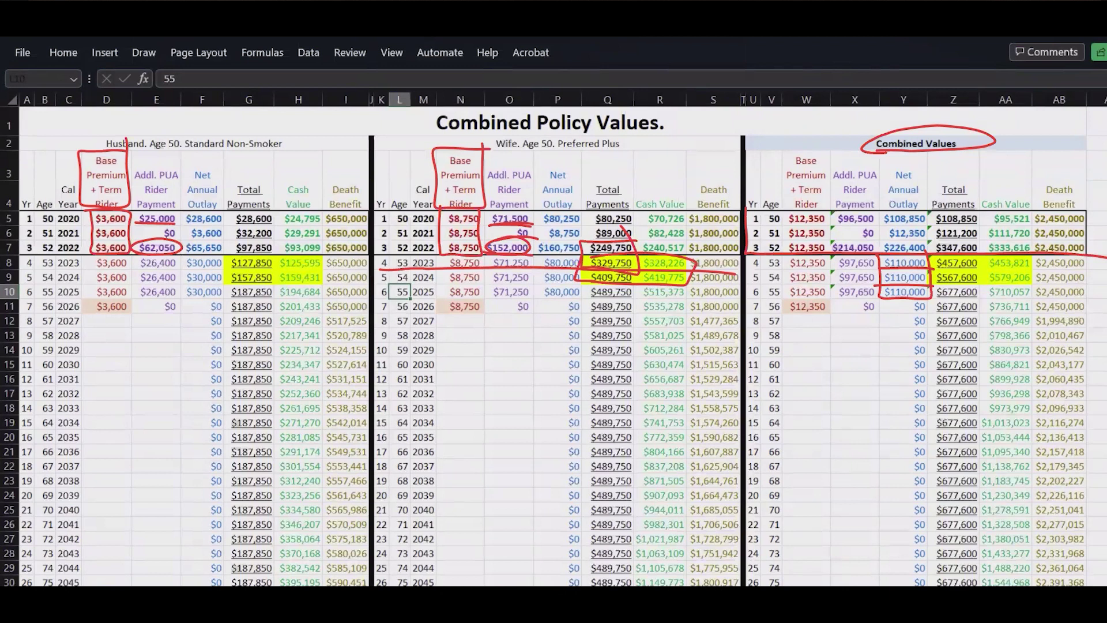
mouse_move(930, 199)
left_mouse_down()
mouse_move(933, 293)
mouse_move(888, 301)
mouse_move(1106, 309)
left_mouse_up()
left_click_drag(988, 307, 983, 484)
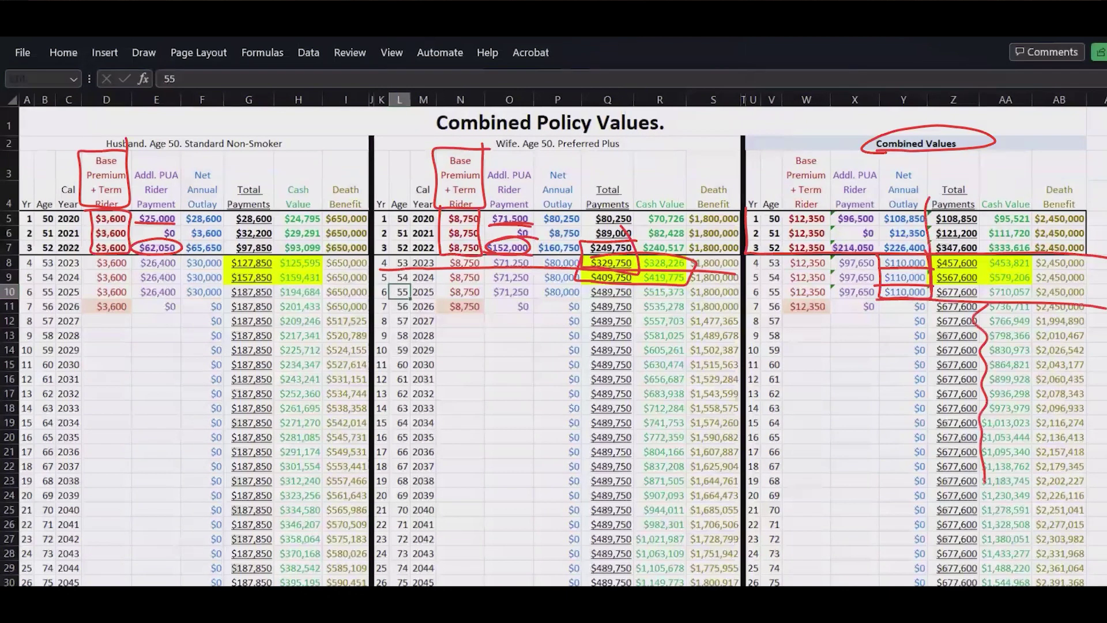
key("Escape")
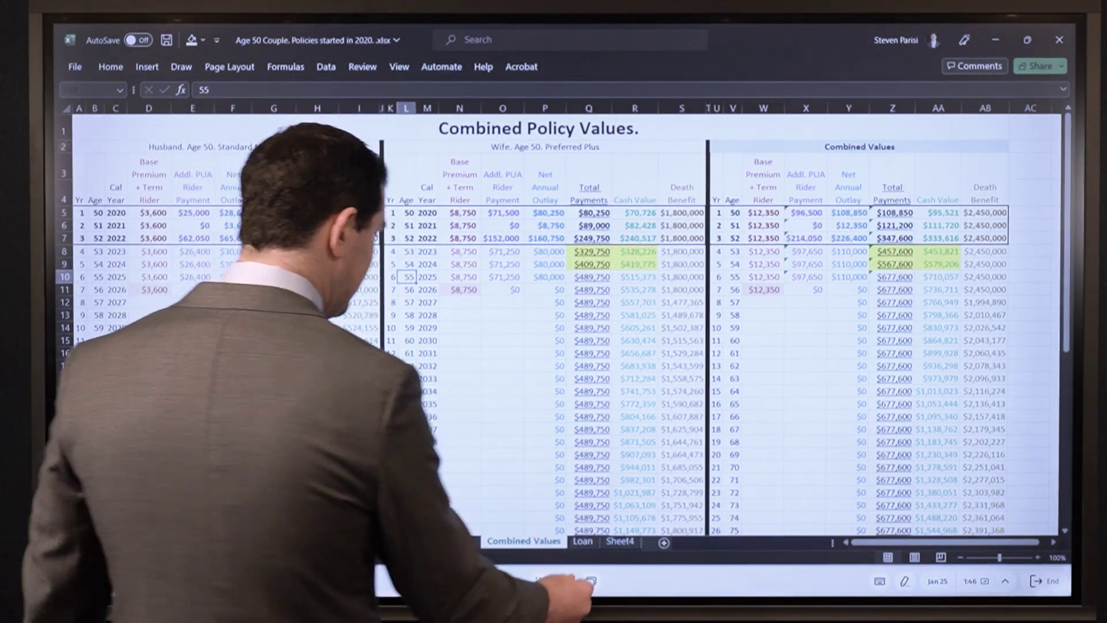
On the Loan sheet, circle the Loan Workbook title and the Cash Value Collateral Loan and Combined Policy Values headings.
left_click(582, 542)
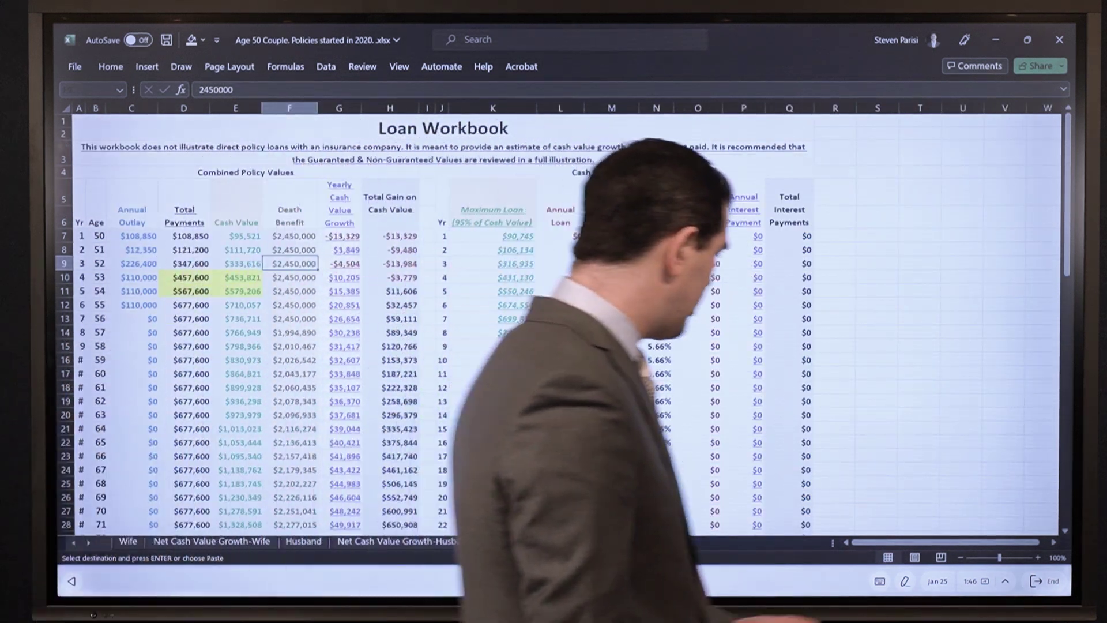
left_click(906, 581)
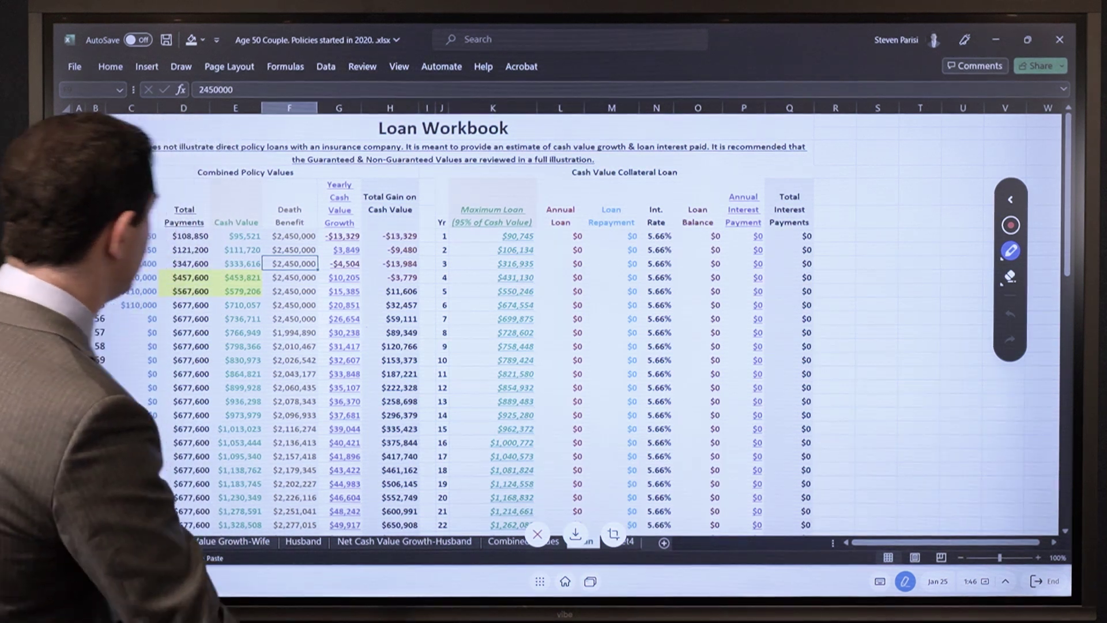
mouse_move(377, 139)
left_mouse_down()
mouse_move(481, 138)
mouse_move(449, 118)
mouse_move(375, 139)
left_mouse_up()
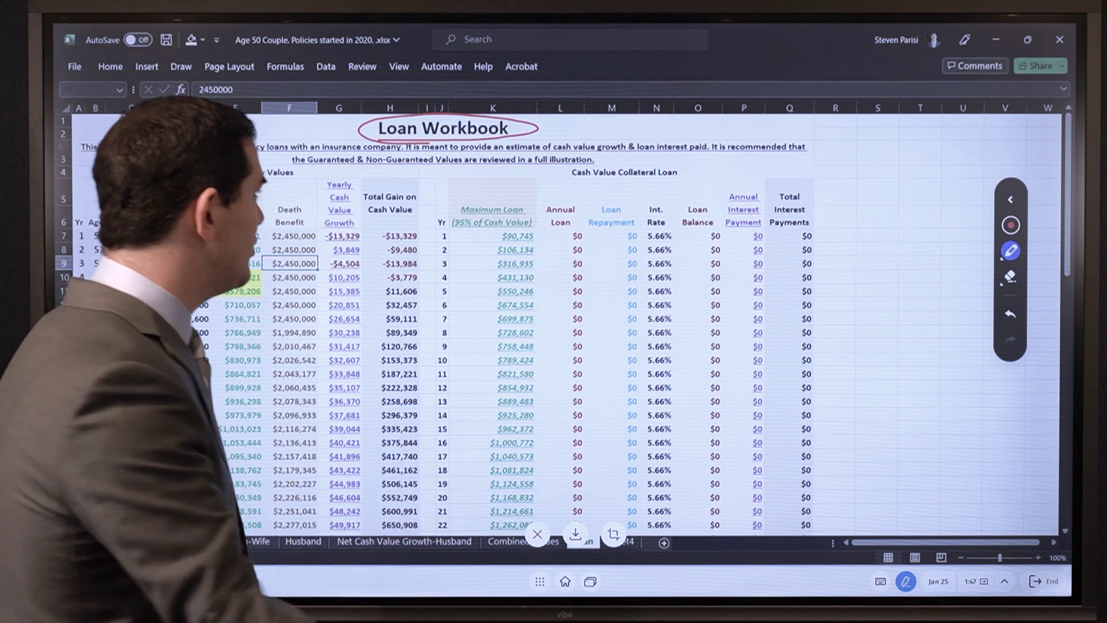
mouse_move(571, 178)
left_mouse_down()
mouse_move(684, 179)
mouse_move(618, 163)
mouse_move(571, 178)
left_mouse_up()
left_click_drag(689, 174, 690, 168)
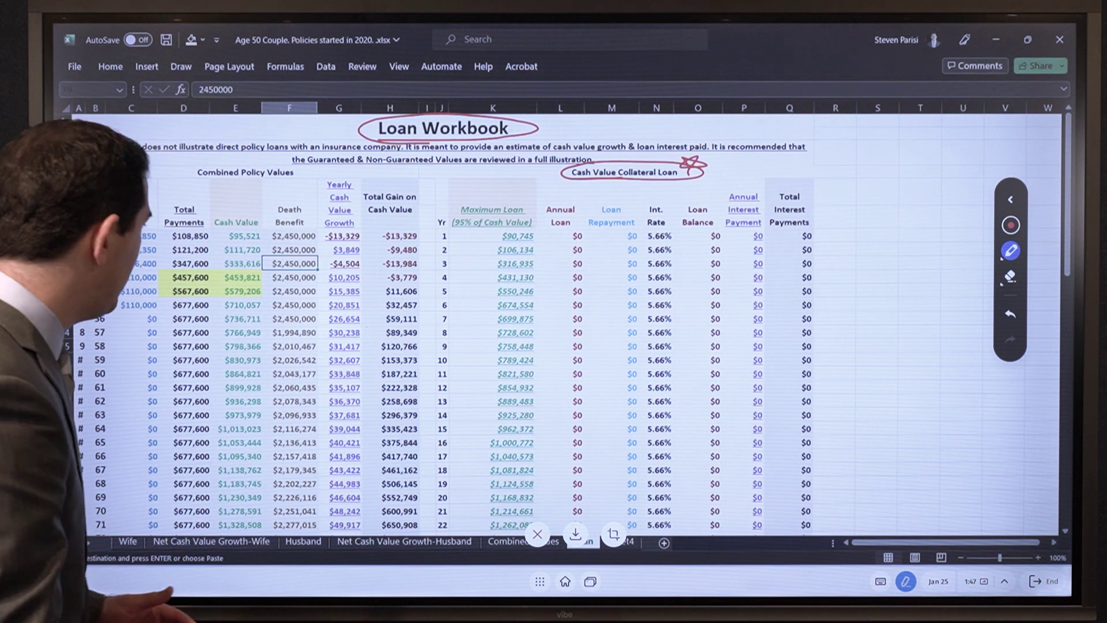
left_click_drag(320, 164, 315, 162)
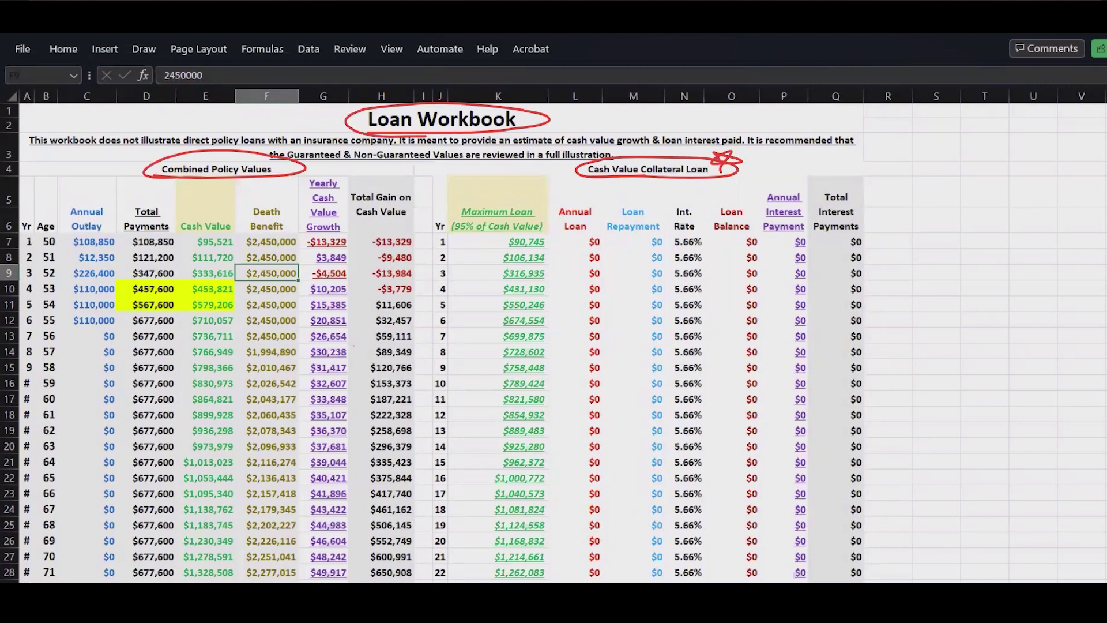
Box the annual outlays and Yearly Cash Value Growth header, and mark year 1's growth, payment, cash value and death benefit.
mouse_move(23, 280)
left_mouse_down()
mouse_move(121, 280)
mouse_move(81, 231)
mouse_move(22, 285)
left_mouse_up()
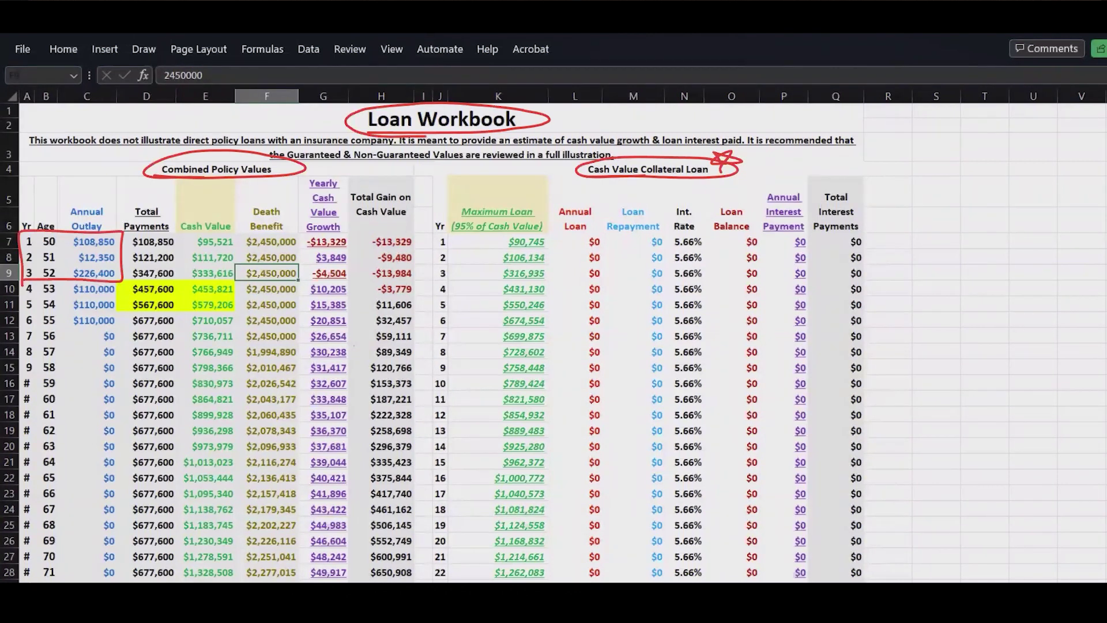
mouse_move(68, 277)
left_mouse_down()
mouse_move(120, 328)
mouse_move(113, 278)
left_mouse_up()
left_click_drag(114, 328, 304, 325)
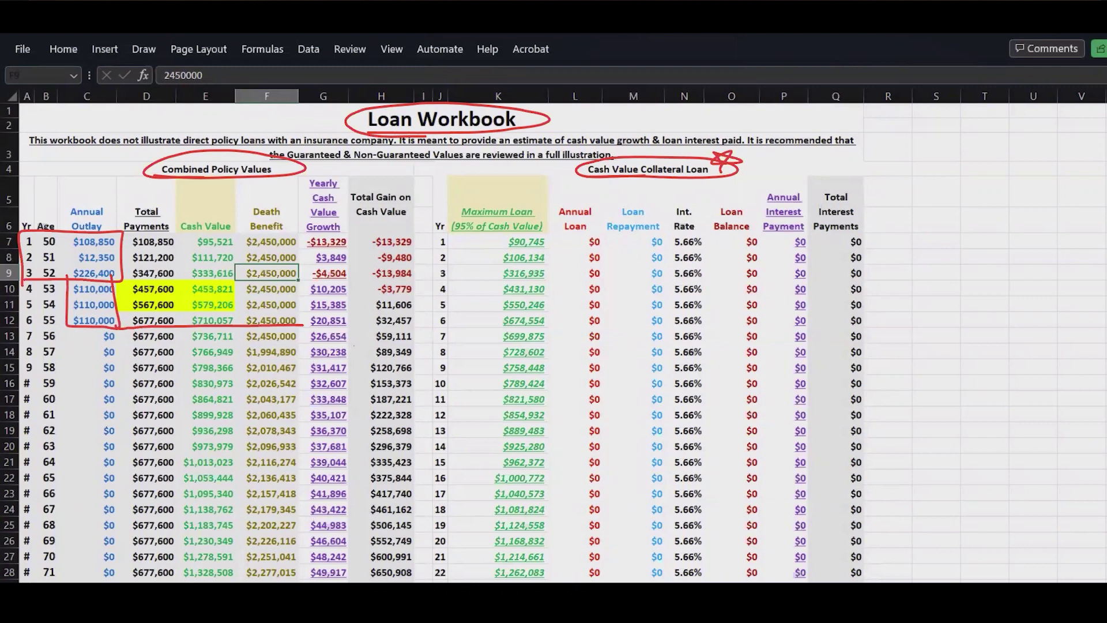
mouse_move(348, 171)
left_mouse_down()
mouse_move(303, 172)
mouse_move(294, 231)
mouse_move(346, 232)
mouse_move(347, 164)
left_mouse_up()
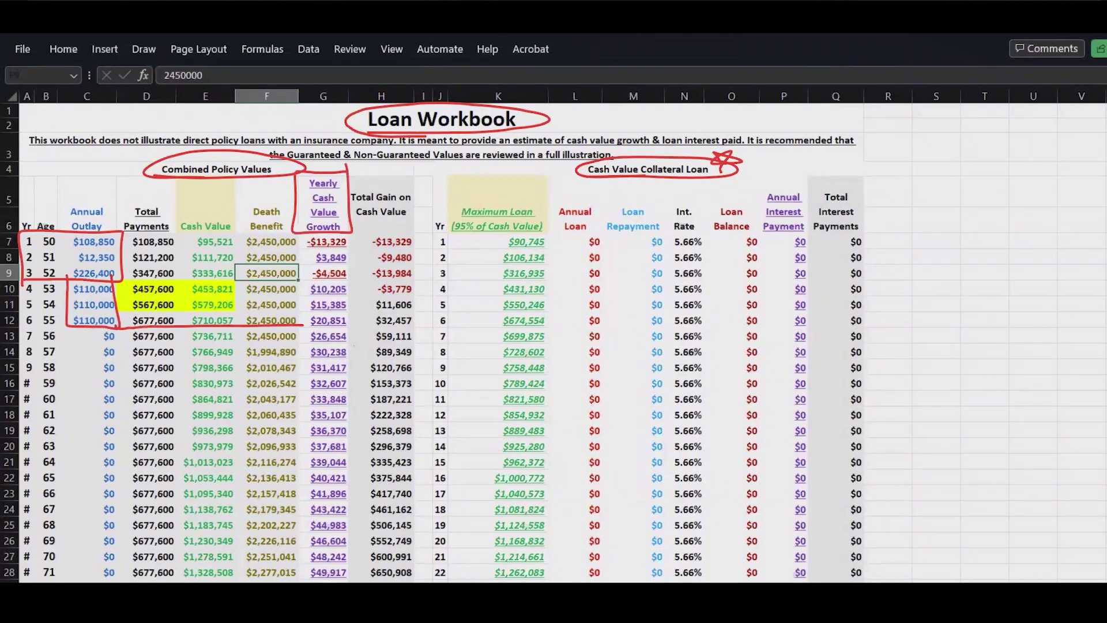
mouse_move(301, 247)
left_mouse_down()
mouse_move(358, 242)
mouse_move(306, 251)
left_mouse_up()
left_click_drag(130, 248, 179, 246)
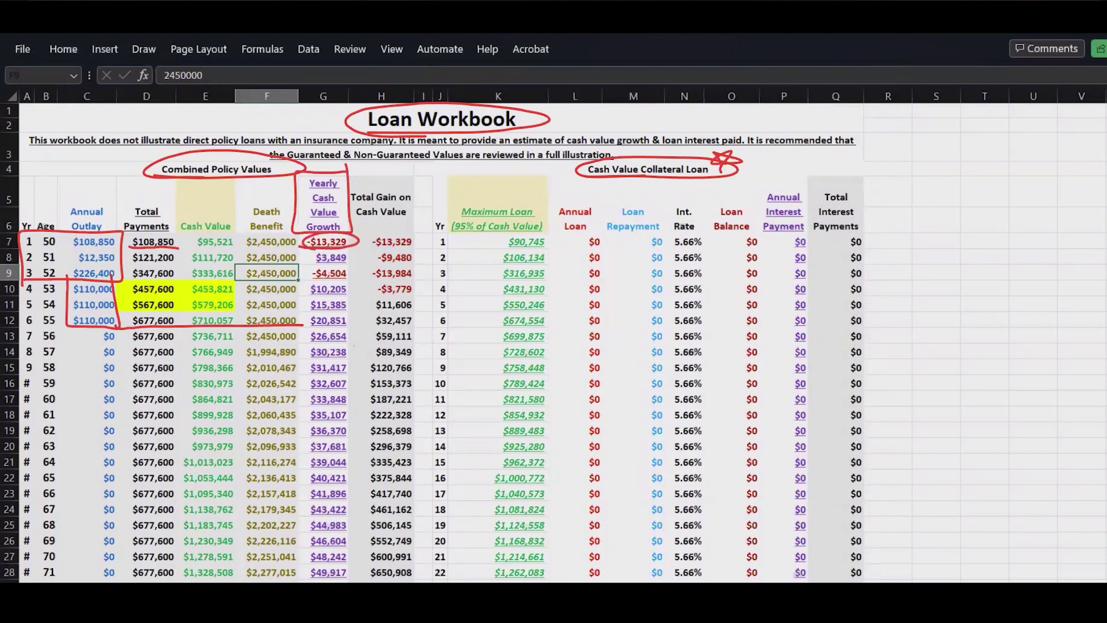
mouse_move(195, 248)
left_mouse_down()
mouse_move(242, 248)
mouse_move(222, 234)
mouse_move(190, 245)
left_mouse_up()
mouse_move(241, 234)
left_mouse_down()
mouse_move(262, 249)
mouse_move(240, 233)
left_mouse_up()
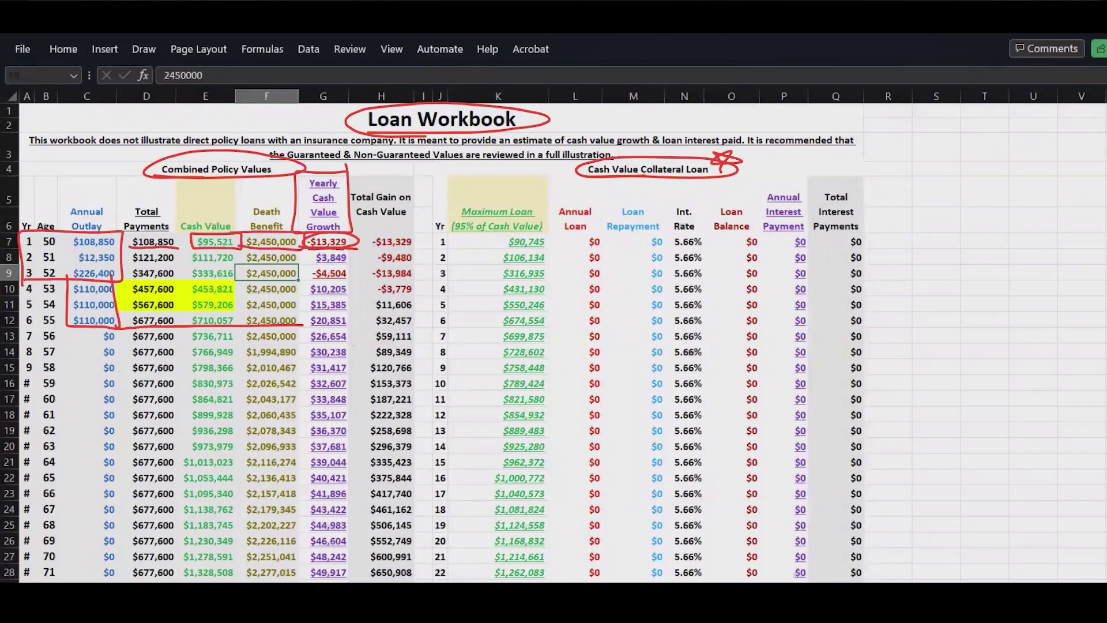
Box Total Gain on Cash Value, underline year 1 losses and the $12,350 outlay, and circle $3,849.
mouse_move(347, 176)
left_mouse_down()
mouse_move(367, 224)
mouse_move(432, 199)
mouse_move(350, 187)
left_mouse_up()
left_click_drag(349, 247, 441, 250)
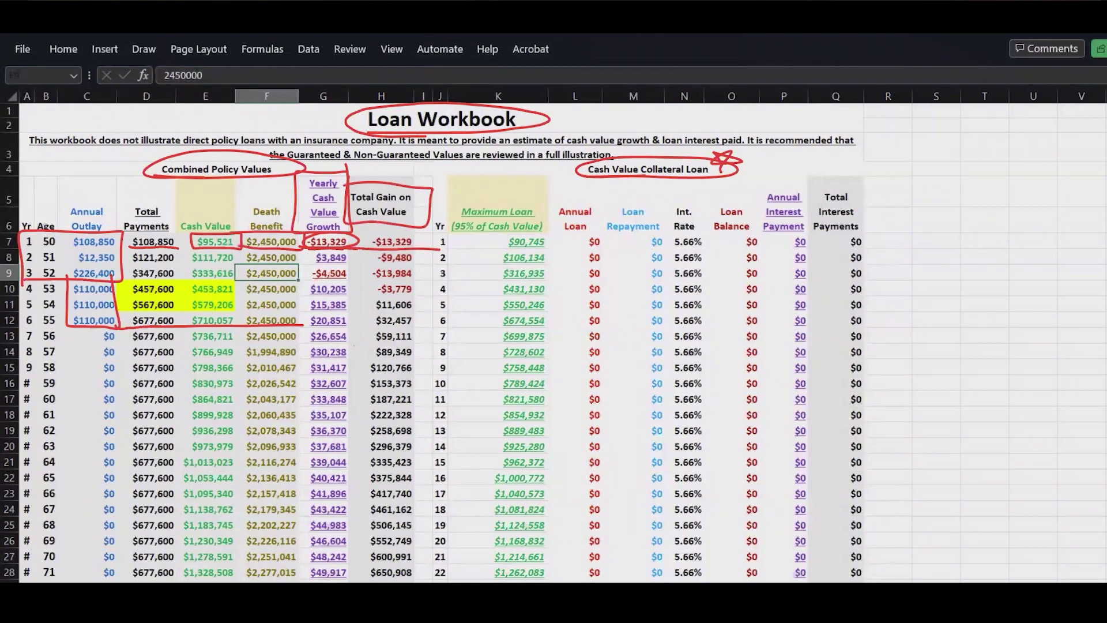
left_click_drag(73, 263, 105, 263)
mouse_move(354, 251)
left_mouse_down()
mouse_move(326, 249)
mouse_move(311, 264)
mouse_move(364, 260)
mouse_move(353, 251)
left_mouse_up()
left_click_drag(77, 264, 125, 264)
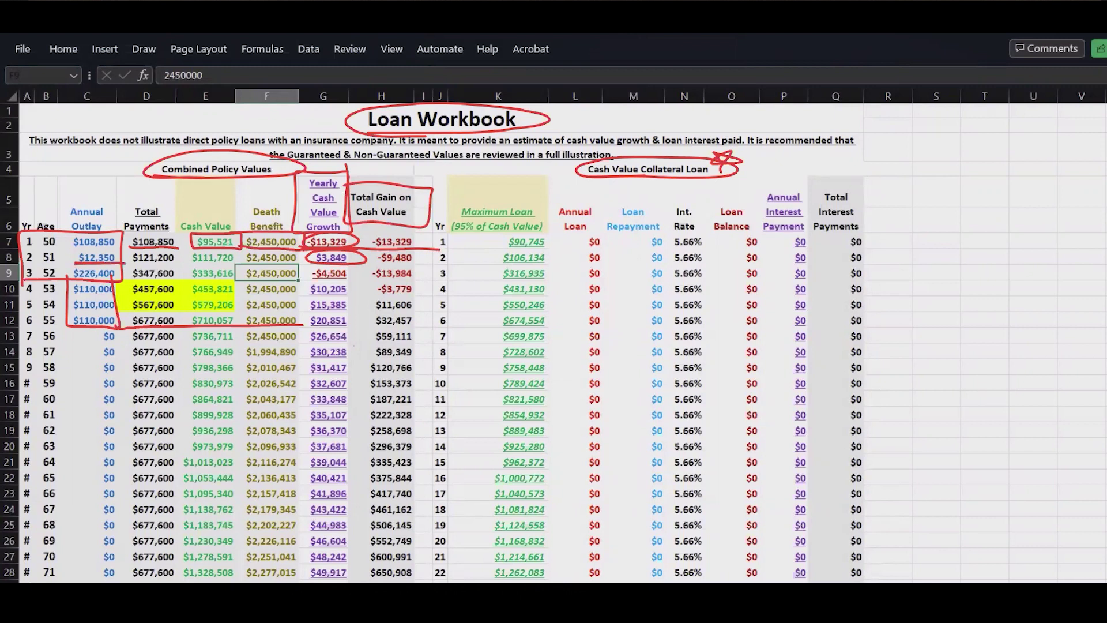
mouse_move(180, 237)
left_mouse_down()
mouse_move(178, 265)
mouse_move(327, 263)
left_mouse_up()
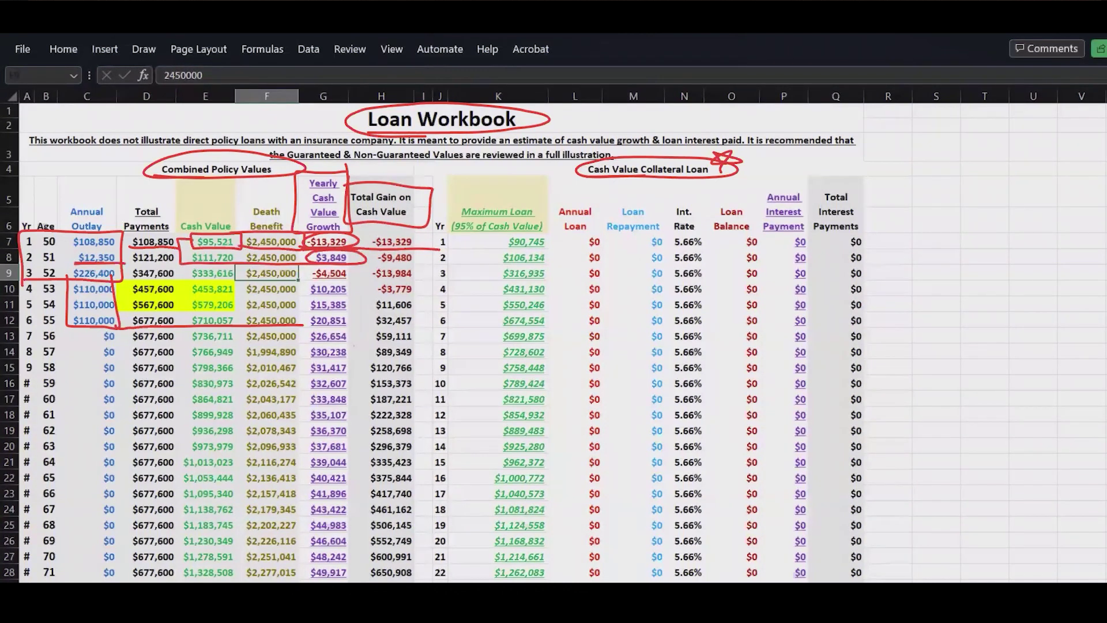
Underline Combined Policy Values and mark year 3's $226,400 outlay, $333,616 cash value and -$4,504 growth.
left_click_drag(258, 173, 148, 183)
left_click_drag(115, 267, 60, 272)
left_click_drag(172, 257, 180, 282)
mouse_move(312, 279)
left_mouse_down()
mouse_move(347, 281)
mouse_move(314, 267)
mouse_move(326, 281)
mouse_move(362, 275)
left_mouse_up()
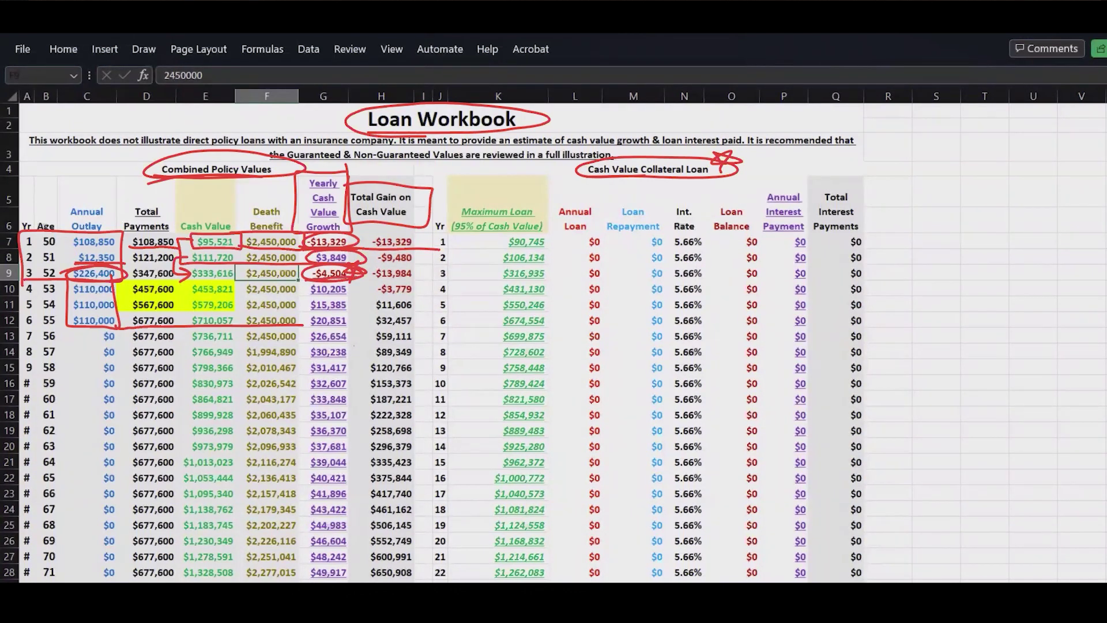
Circle the $110,000 year 4 outlay and box the $10,205 year 4 growth, linking it toward the loan table.
mouse_move(83, 282)
left_mouse_down()
mouse_move(67, 285)
mouse_move(81, 282)
left_mouse_up()
mouse_move(306, 293)
left_mouse_down()
mouse_move(337, 299)
mouse_move(360, 282)
mouse_move(307, 299)
left_mouse_up()
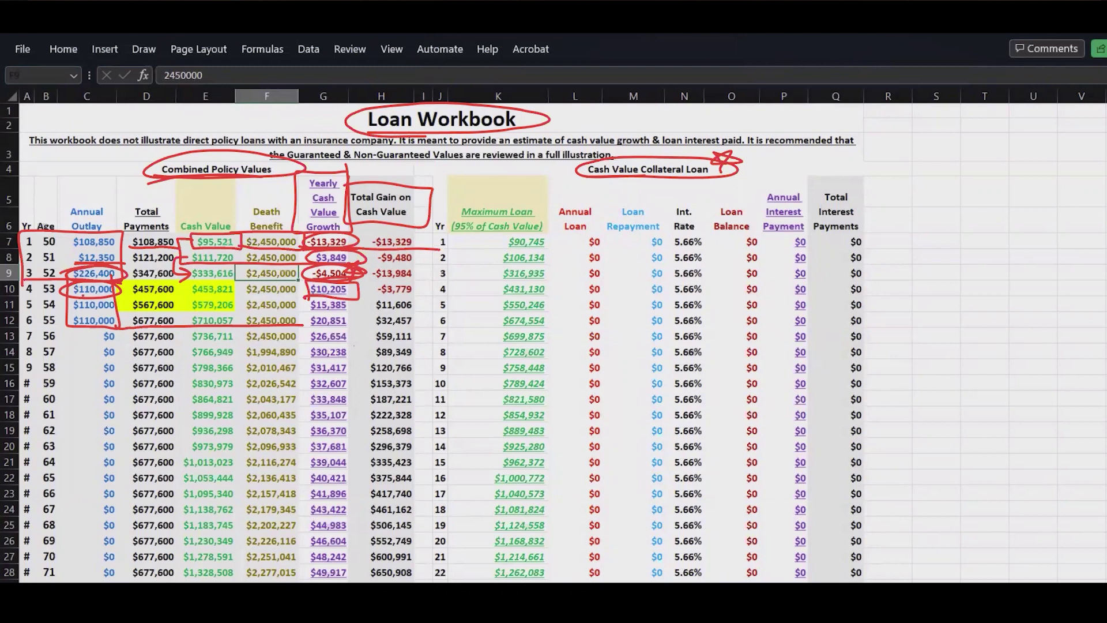
left_click_drag(350, 295, 359, 298)
left_click_drag(360, 294, 443, 298)
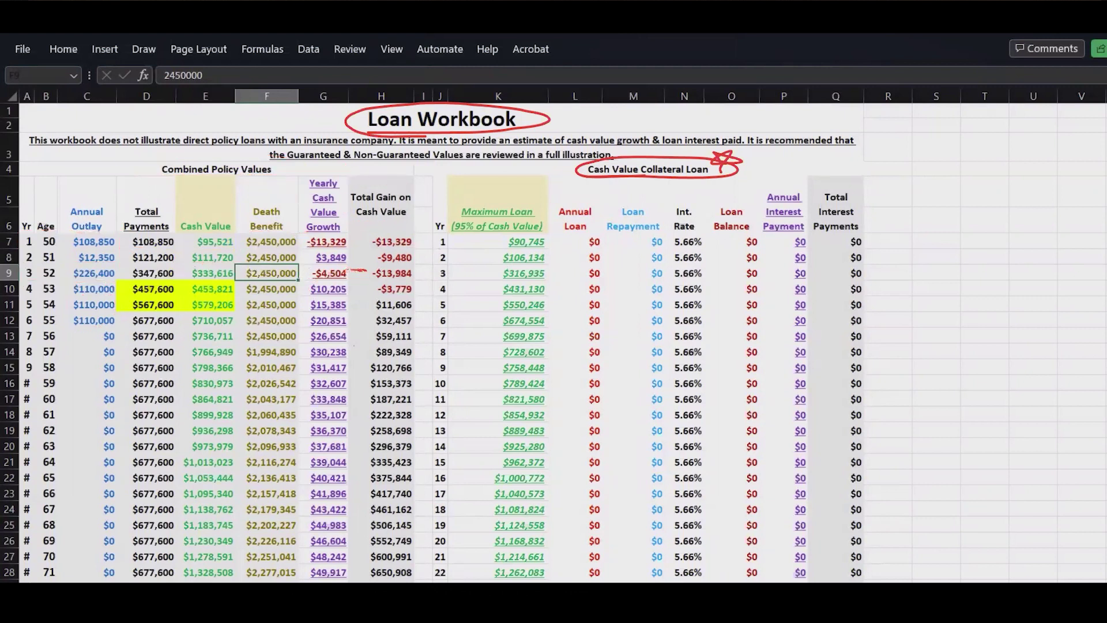
Box year 4's $457,600 payments and $453,821 cash value, underline year 5 totals, and circle the $11,606 gain.
mouse_move(23, 295)
left_mouse_down()
mouse_move(182, 291)
mouse_move(130, 283)
mouse_move(128, 294)
mouse_move(184, 271)
mouse_move(181, 281)
left_mouse_up()
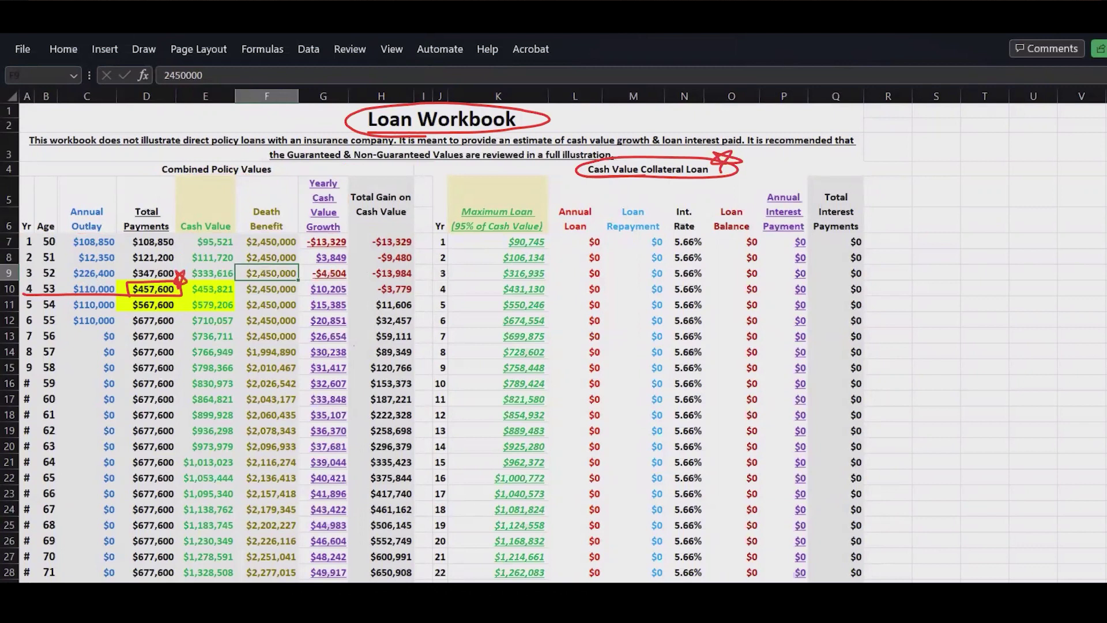
mouse_move(183, 295)
left_mouse_down()
mouse_move(239, 282)
mouse_move(187, 281)
left_mouse_up()
left_click_drag(379, 294, 424, 294)
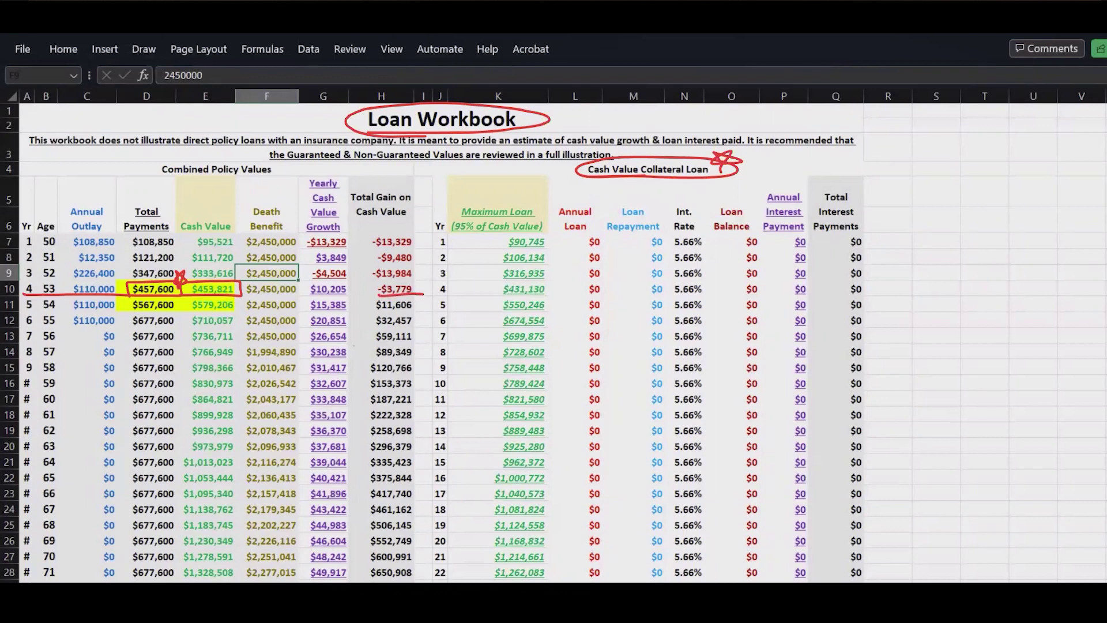
mouse_move(378, 310)
left_mouse_down()
mouse_move(422, 299)
mouse_move(372, 297)
mouse_move(377, 311)
left_mouse_up()
left_click_drag(135, 312, 173, 312)
left_click_drag(205, 312, 237, 312)
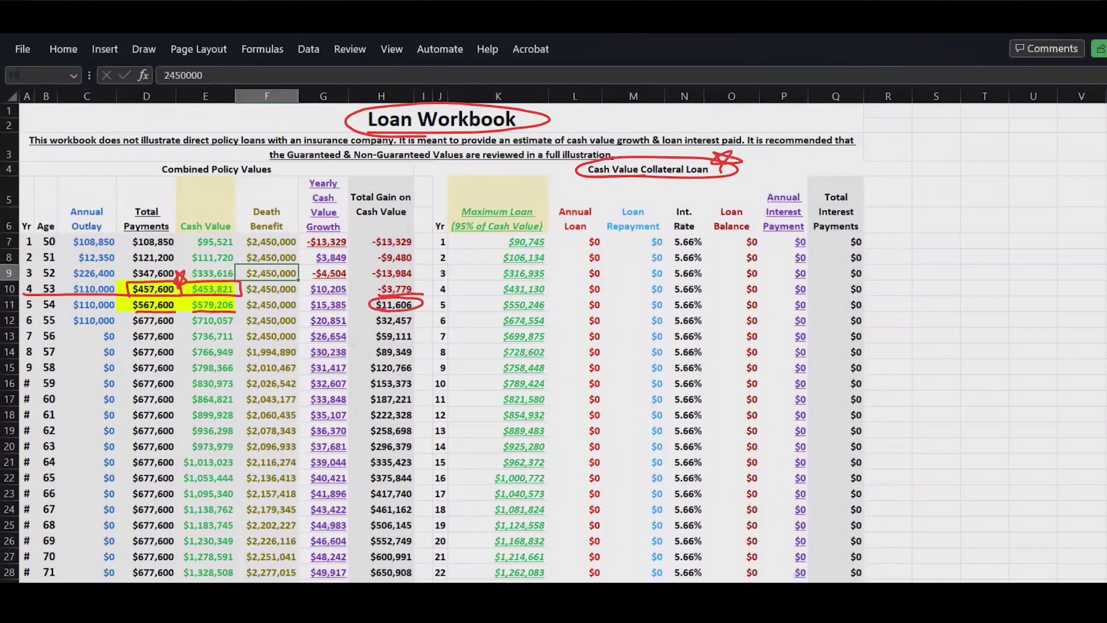
left_click_drag(425, 300, 444, 287)
Tick the yearly growth values down column G and bracket the year 4 label.
left_click_drag(301, 287, 320, 267)
left_click_drag(301, 304, 321, 272)
left_click_drag(302, 326, 323, 295)
mouse_move(301, 342)
left_mouse_down()
mouse_move(321, 309)
mouse_move(302, 358)
mouse_move(323, 324)
left_mouse_up()
left_click_drag(298, 362, 336, 317)
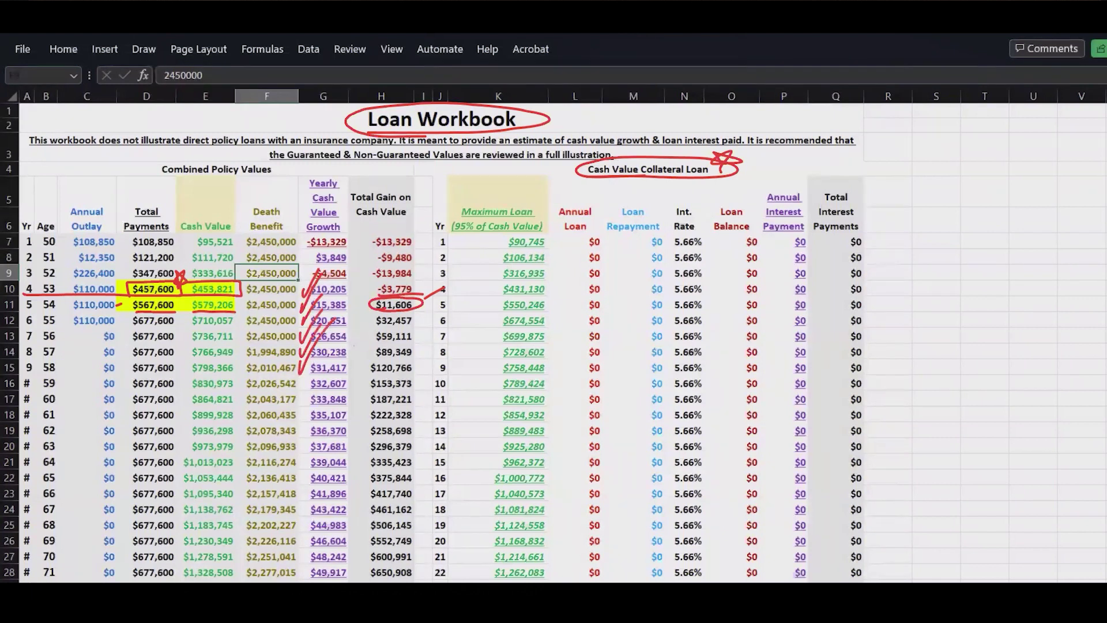
mouse_move(298, 385)
left_mouse_down()
mouse_move(343, 322)
mouse_move(306, 404)
mouse_move(333, 351)
left_mouse_up()
mouse_move(304, 236)
left_mouse_down()
mouse_move(300, 269)
mouse_move(365, 233)
mouse_move(297, 226)
left_mouse_up()
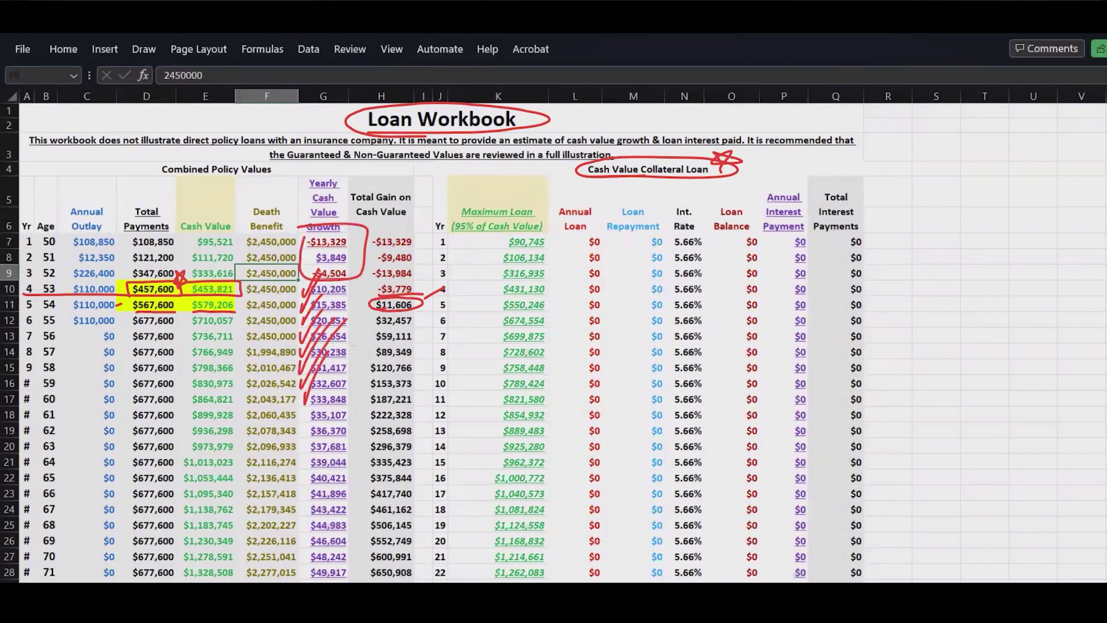
mouse_move(36, 279)
left_mouse_down()
mouse_move(44, 286)
mouse_move(26, 294)
left_mouse_up()
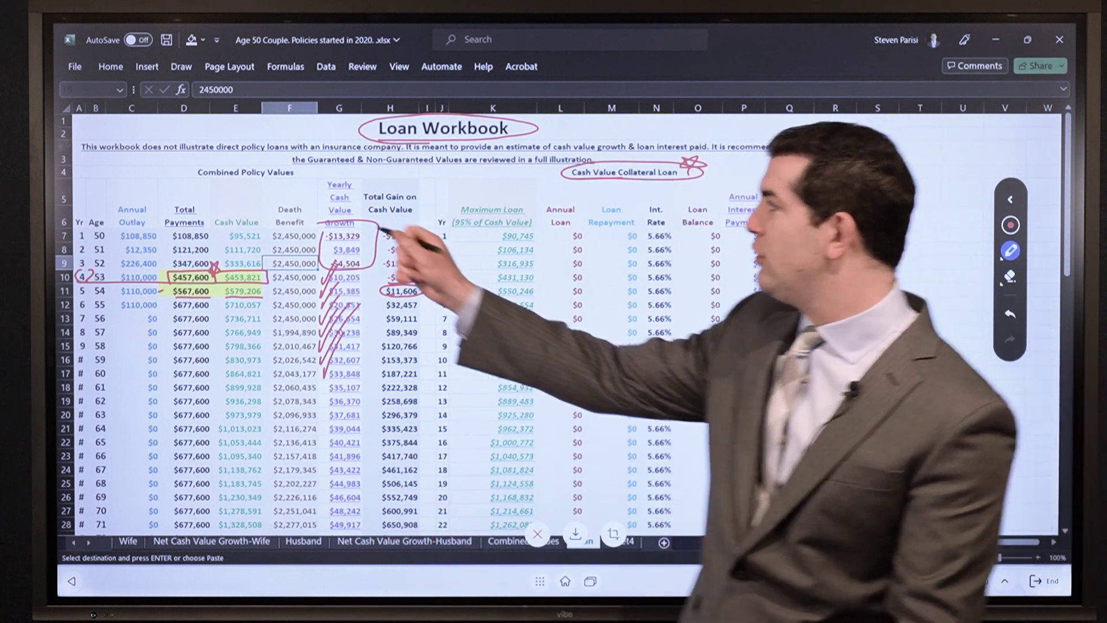
Mark the Loan Balance, Int. Rate and Annual Interest Payment columns in red, then clear all ink.
mouse_move(313, 193)
left_mouse_down()
mouse_move(348, 162)
mouse_move(408, 161)
left_mouse_up()
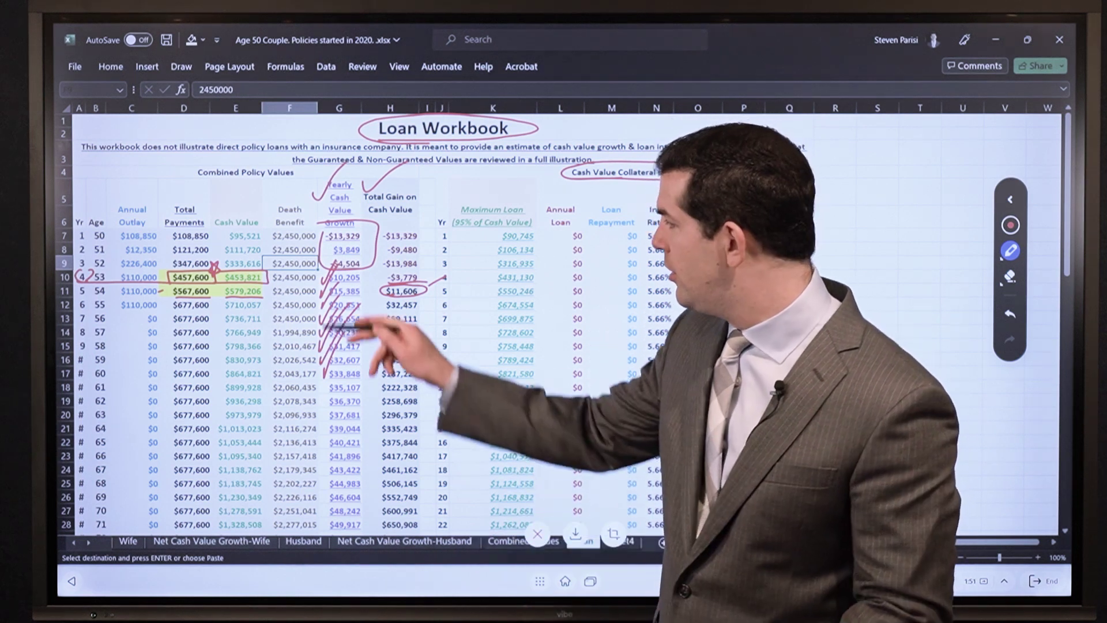
left_click_drag(728, 186, 727, 405)
left_click_drag(769, 198, 768, 442)
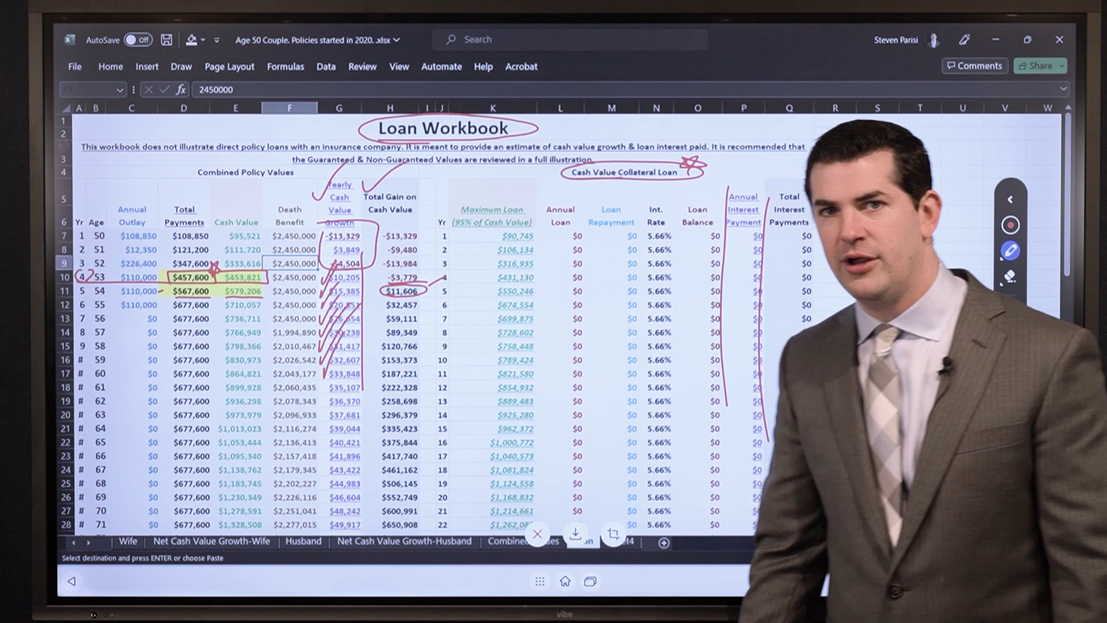
left_click_drag(682, 224, 676, 258)
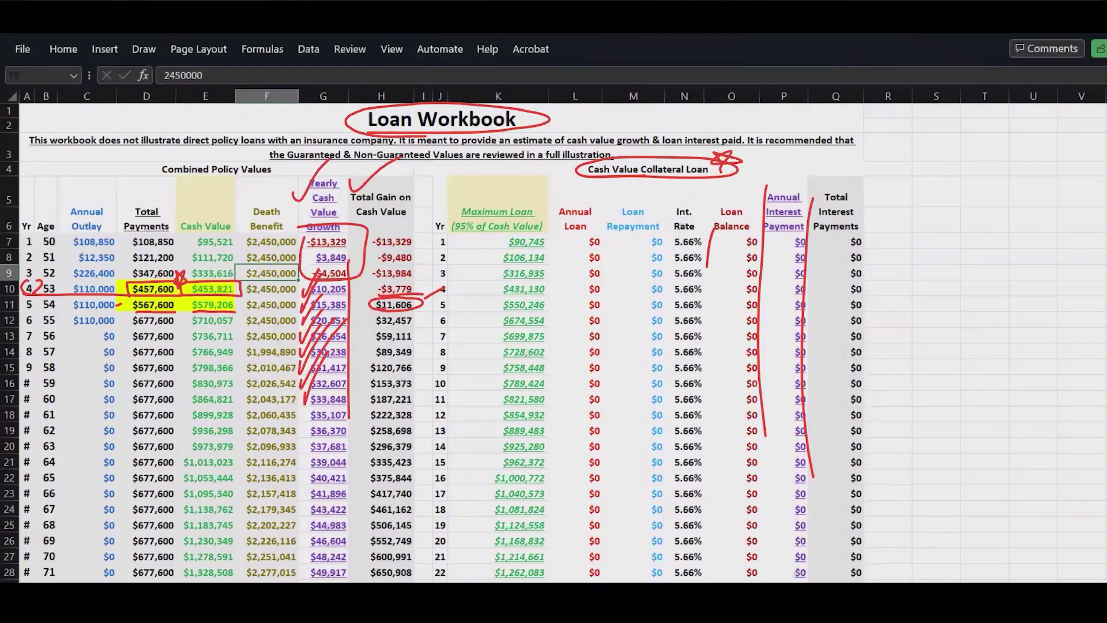
left_click_drag(675, 214, 663, 286)
left_click_drag(773, 186, 812, 154)
key("e")
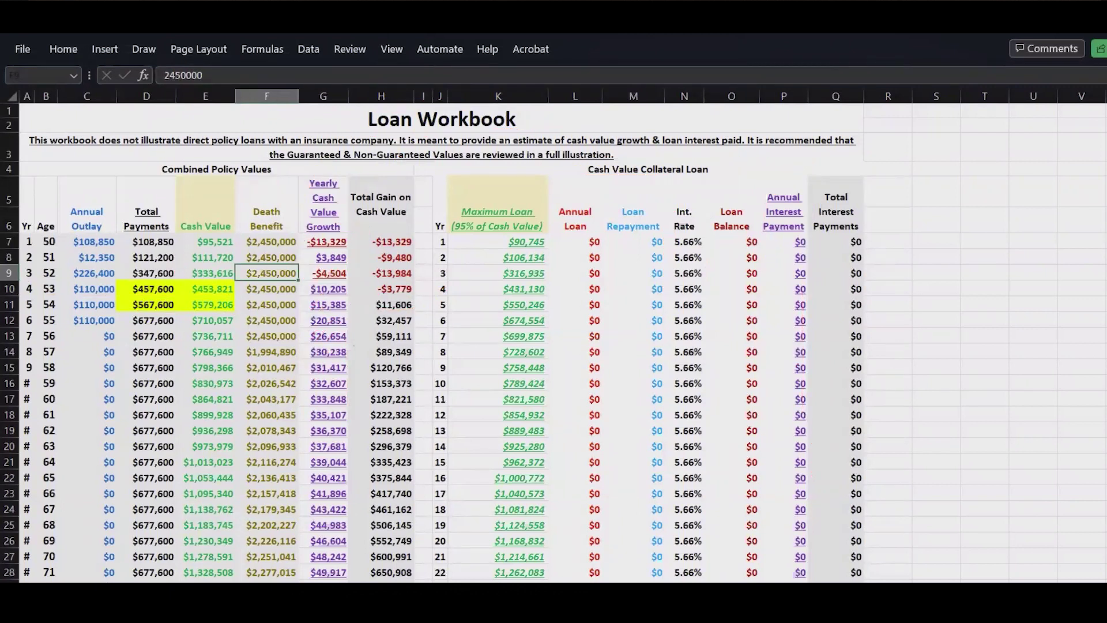
Inspect year 3's Maximum Loan formula in K9, then type 250000 as year 3's annual loan.
left_click(205, 273)
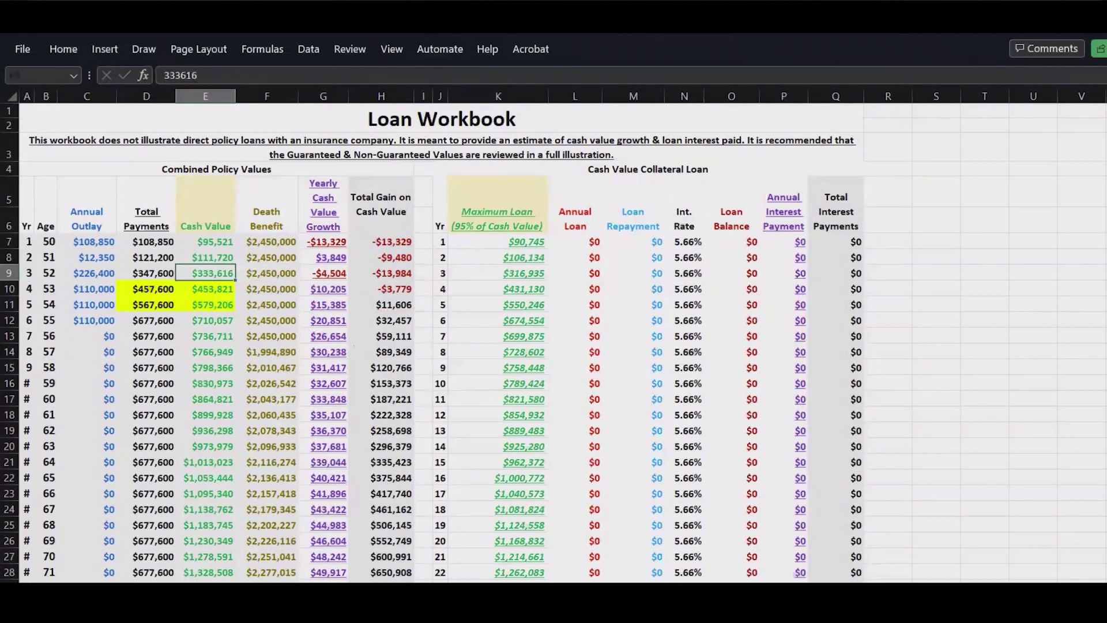
key("shift+Right")
key("shift+Right")
key("shift+Right")
key("shift+Right")
key("shift+Right")
key("shift+Right")
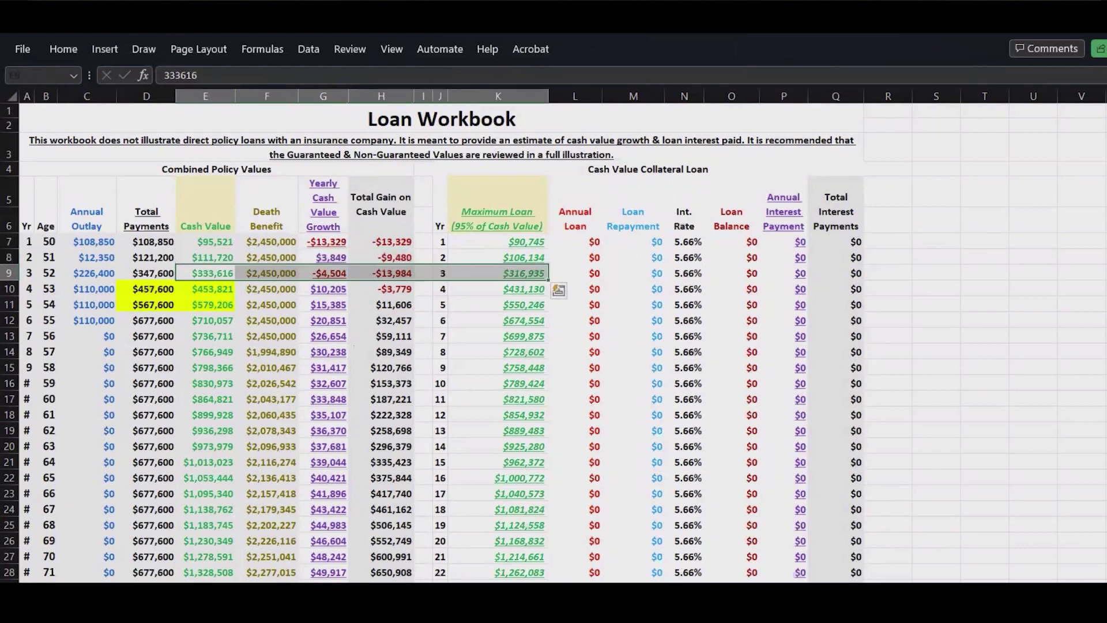
left_click(498, 273)
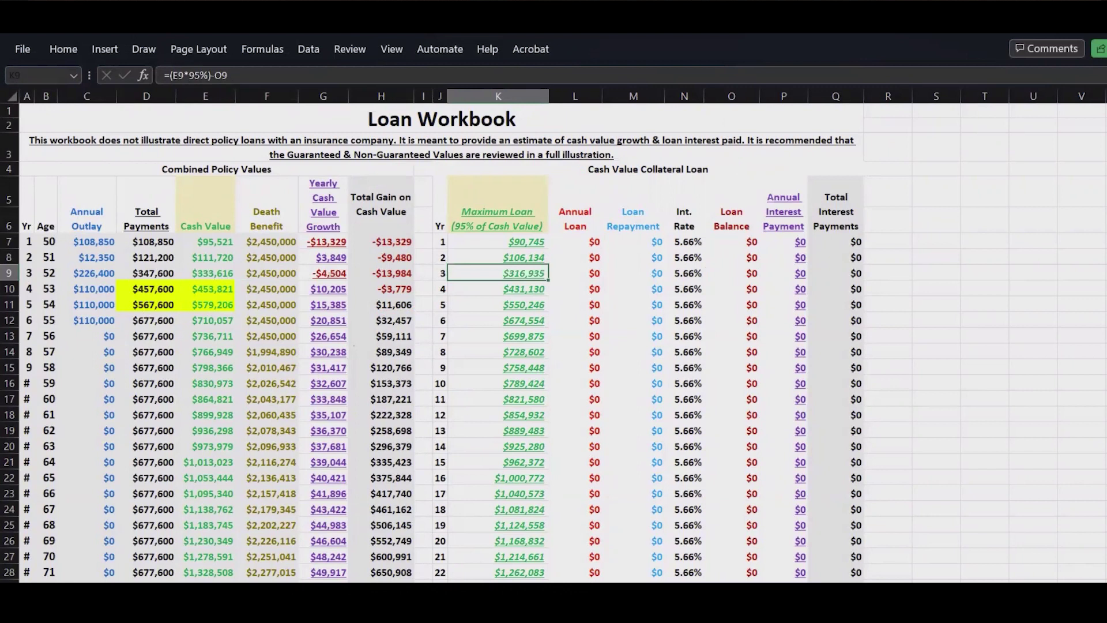
key("Right")
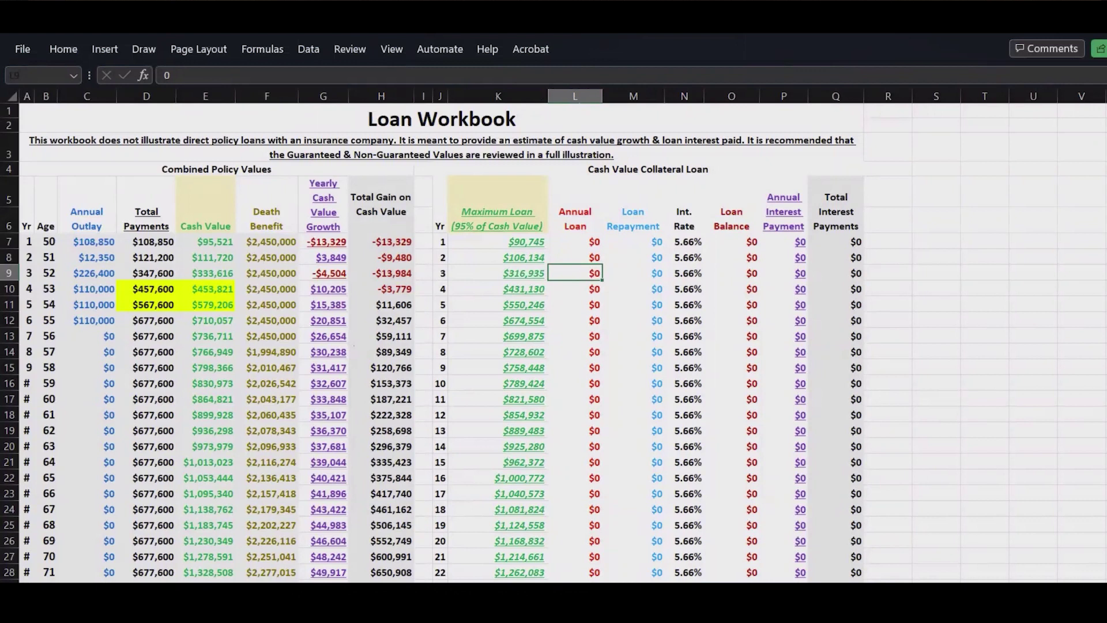
type("250000")
key("Return")
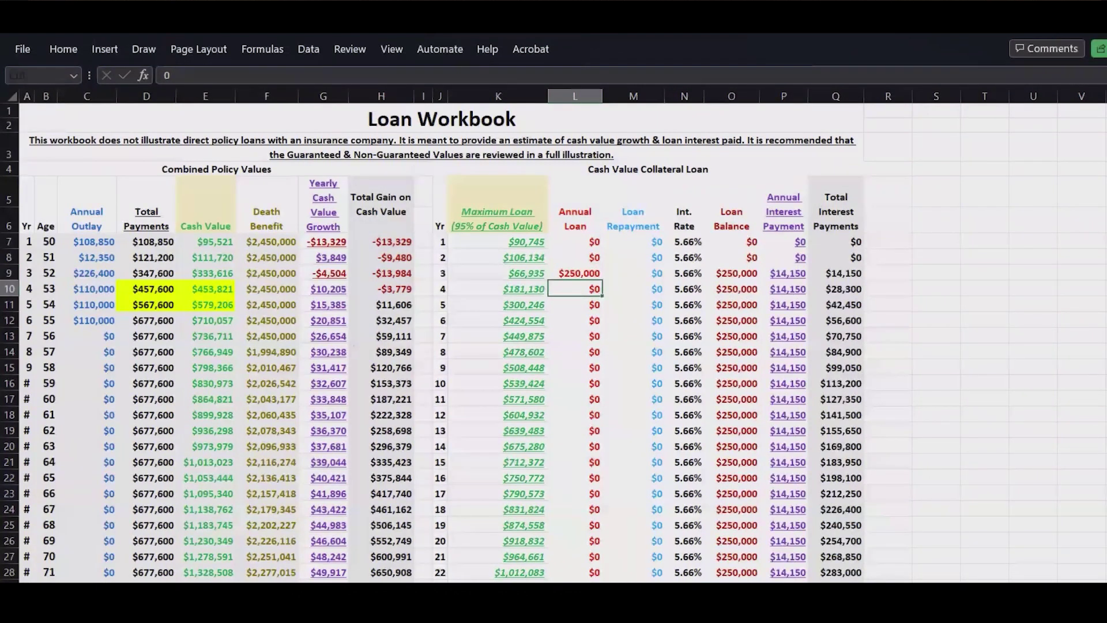
left_click(575, 273)
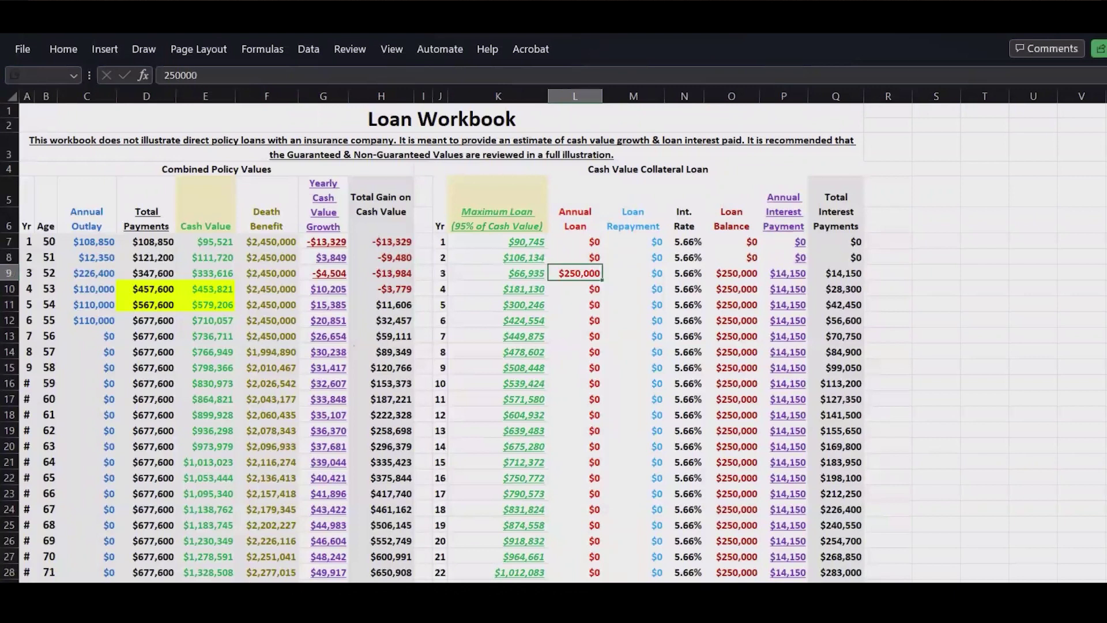
left_click(498, 273)
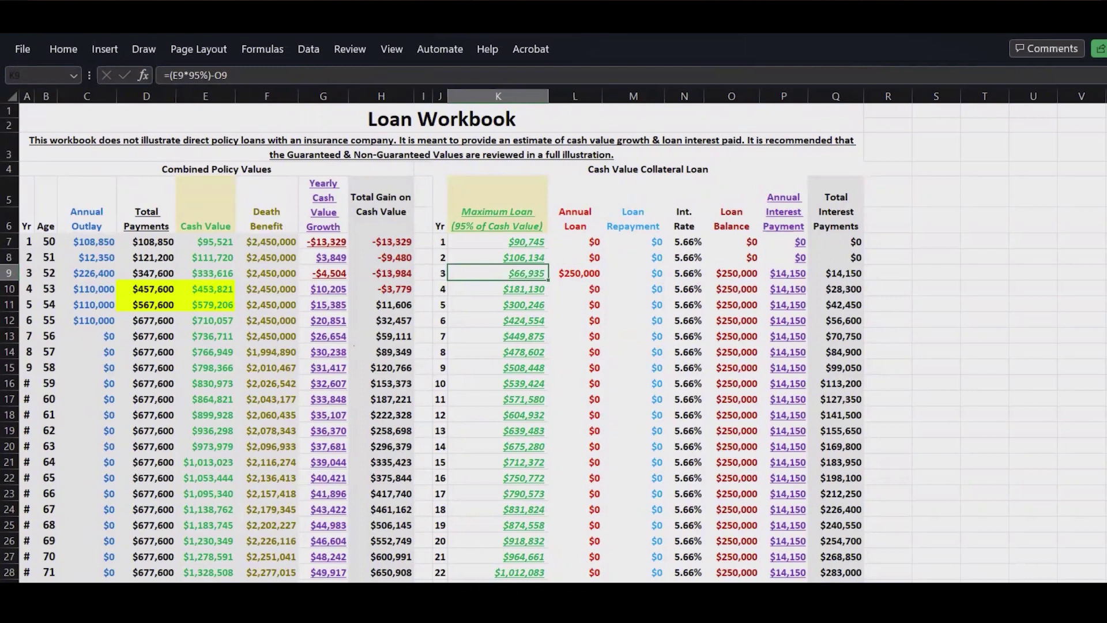
left_click(731, 273)
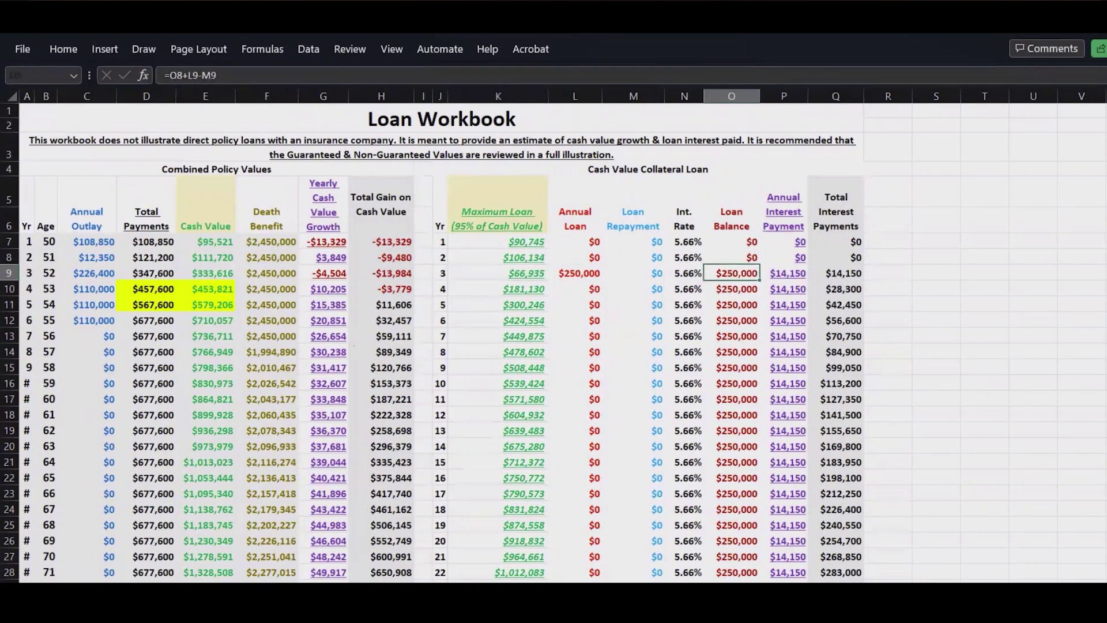
left_click(783, 273)
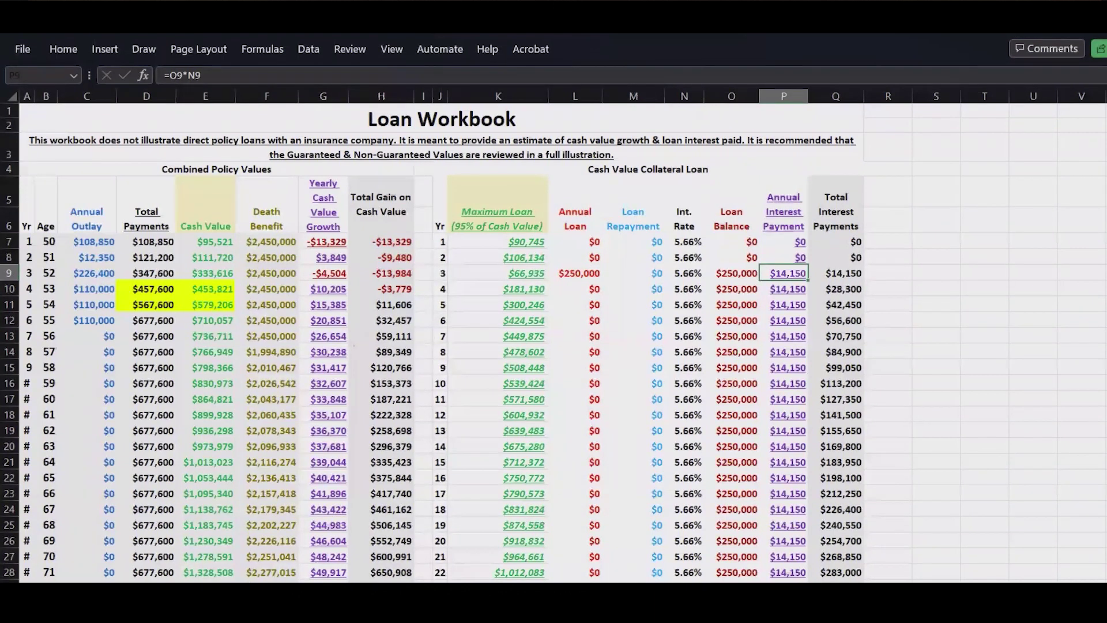
left_click(784, 289)
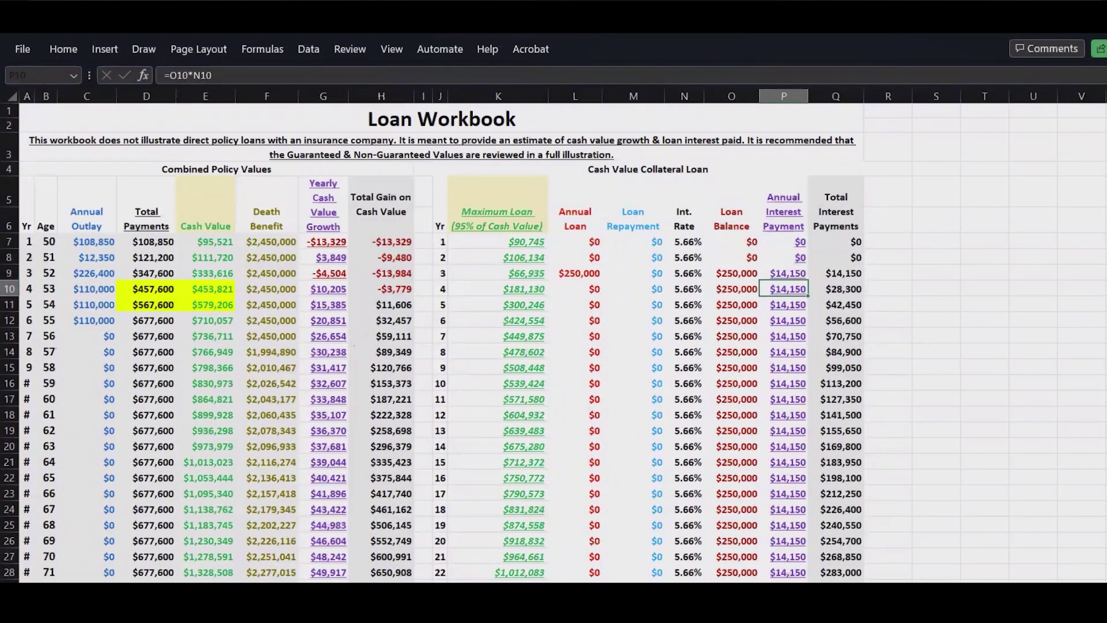
left_click(784, 273)
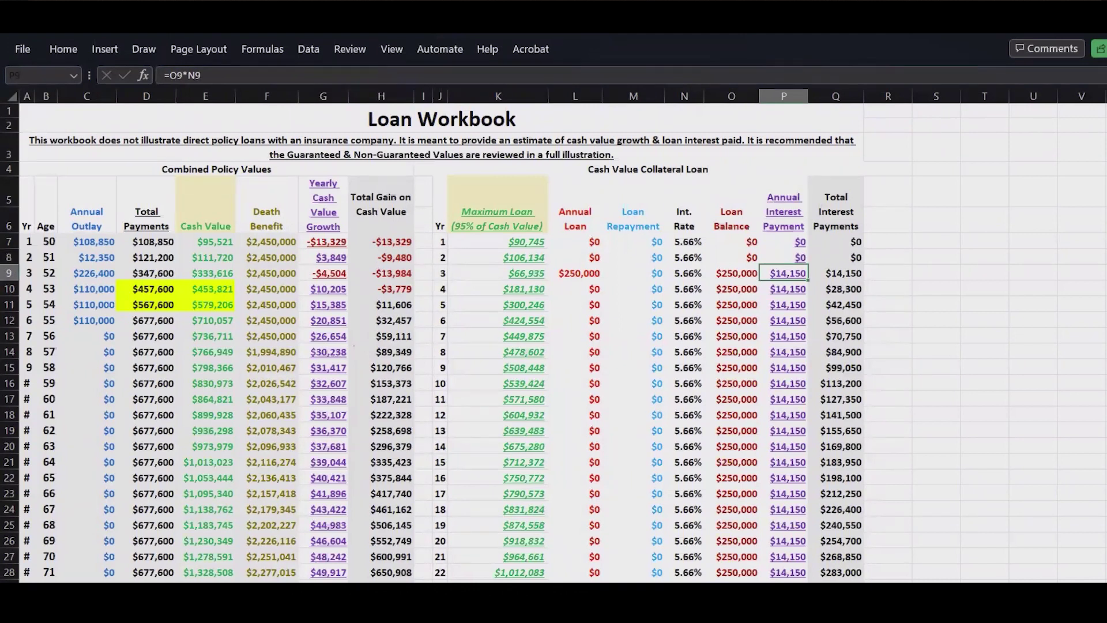
left_click(323, 273, "ctrl")
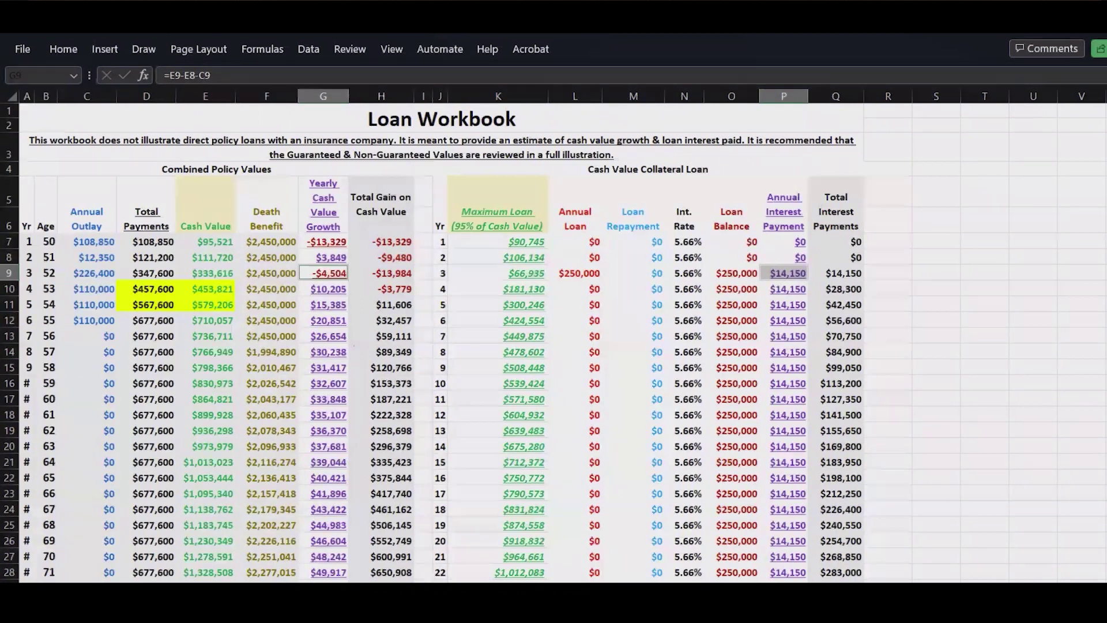
left_click(575, 274)
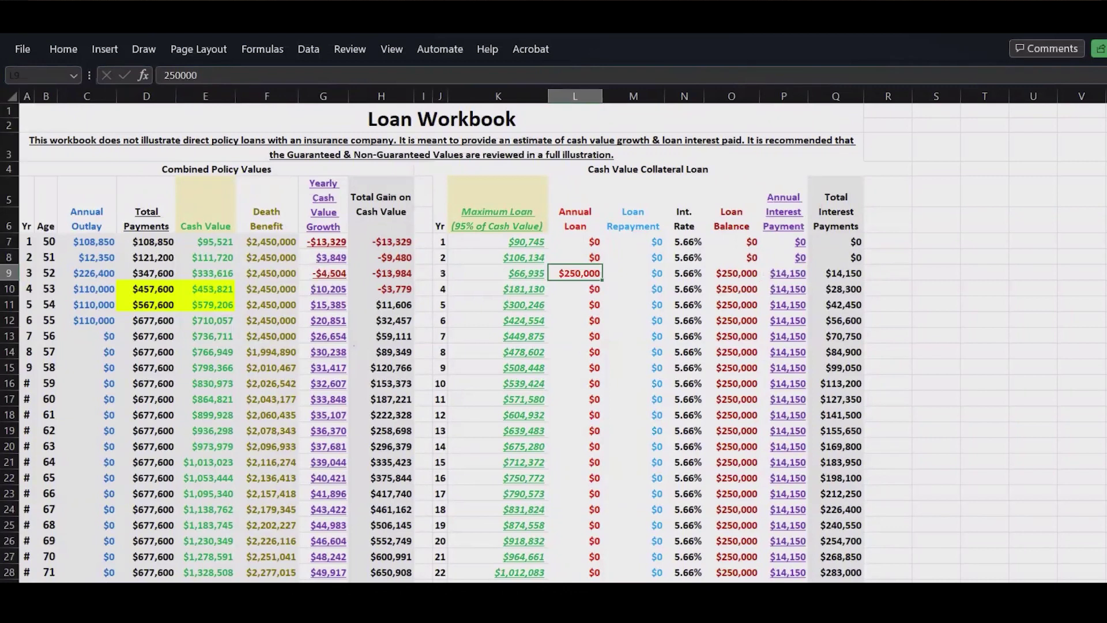
Set year 3's annual loan to 0 and enter 250000 as year 4's loan.
type("0")
key("Return")
type("250000")
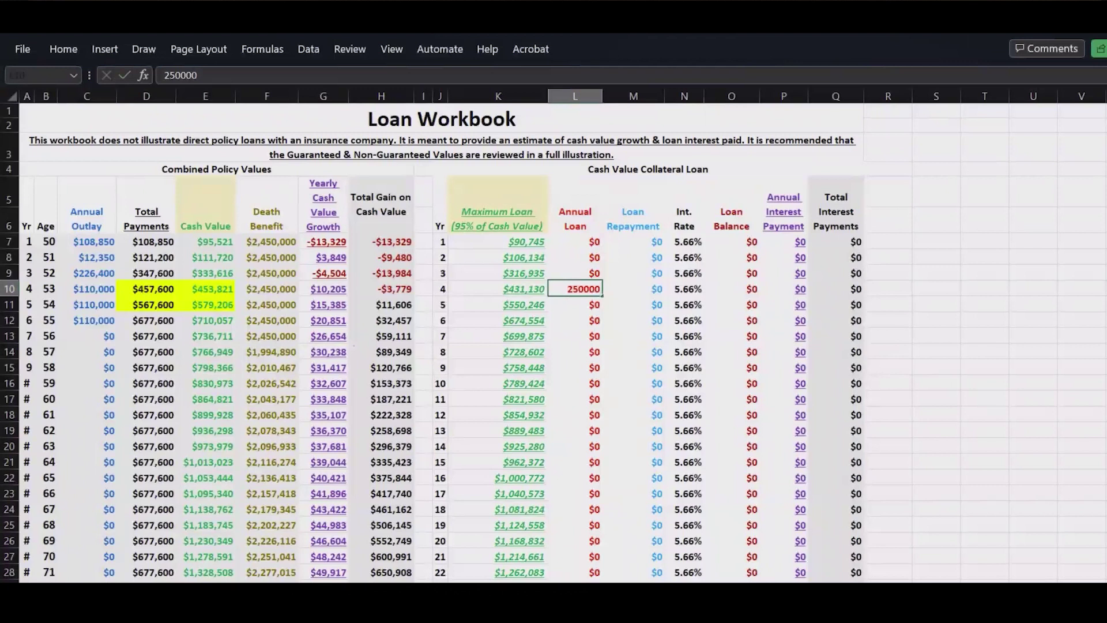
key("Return")
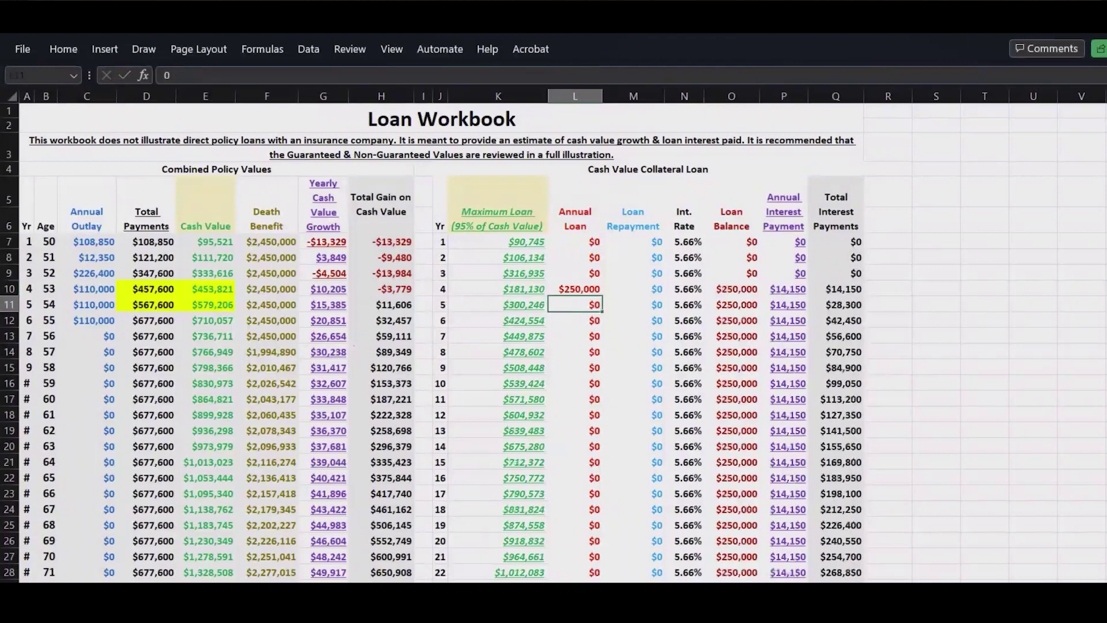
Check the year 4 and year 5 interest payment and cash value growth formulas.
left_click(783, 288)
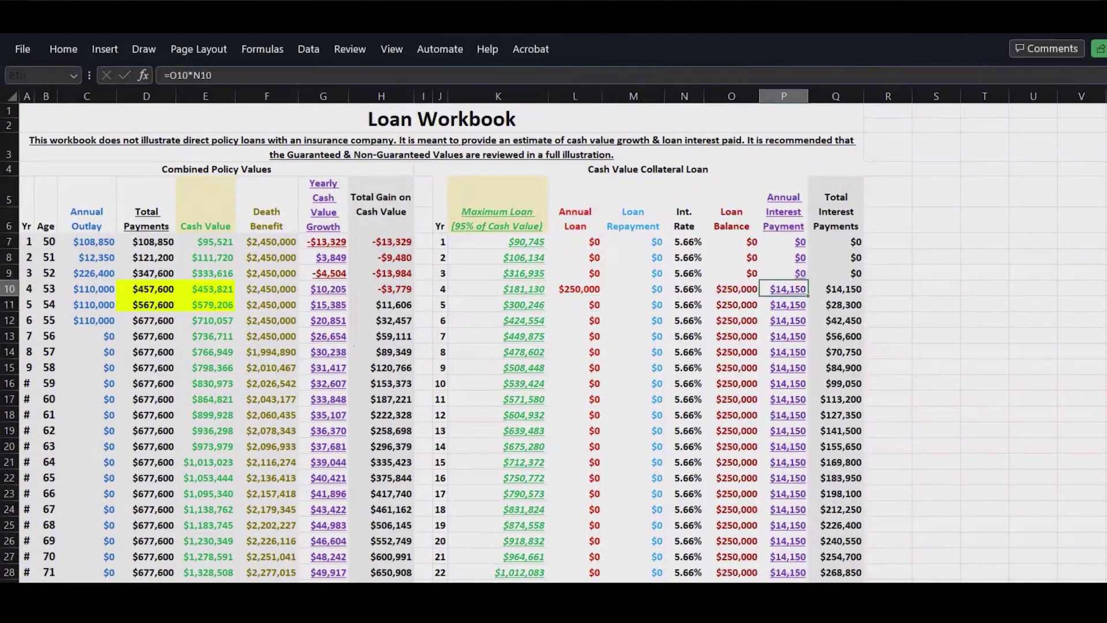
left_click(323, 289, "shift")
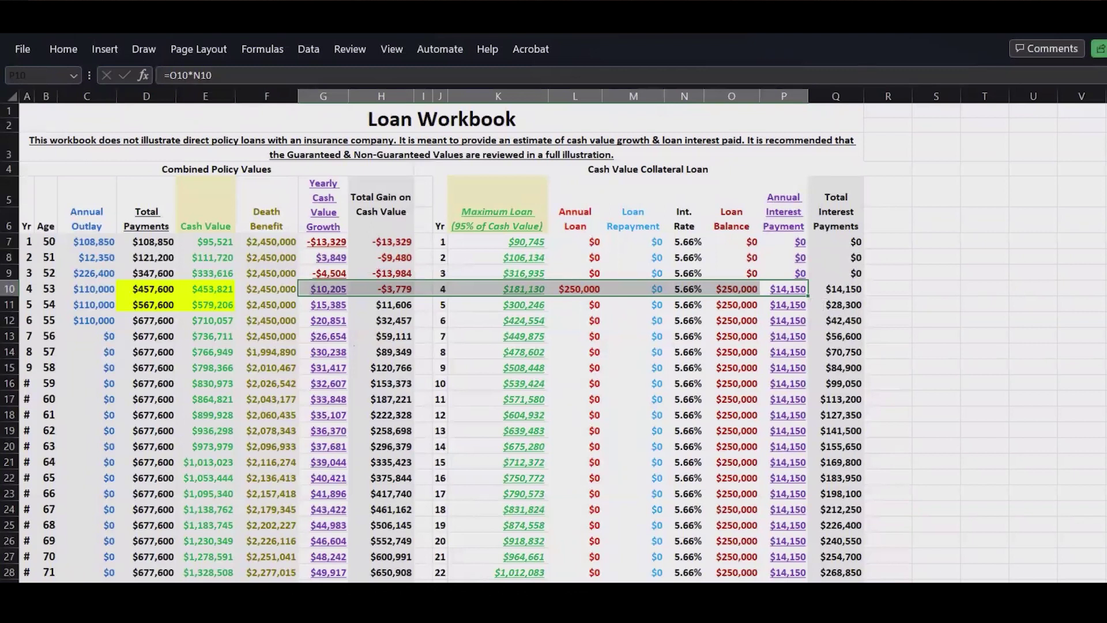
left_click(324, 289)
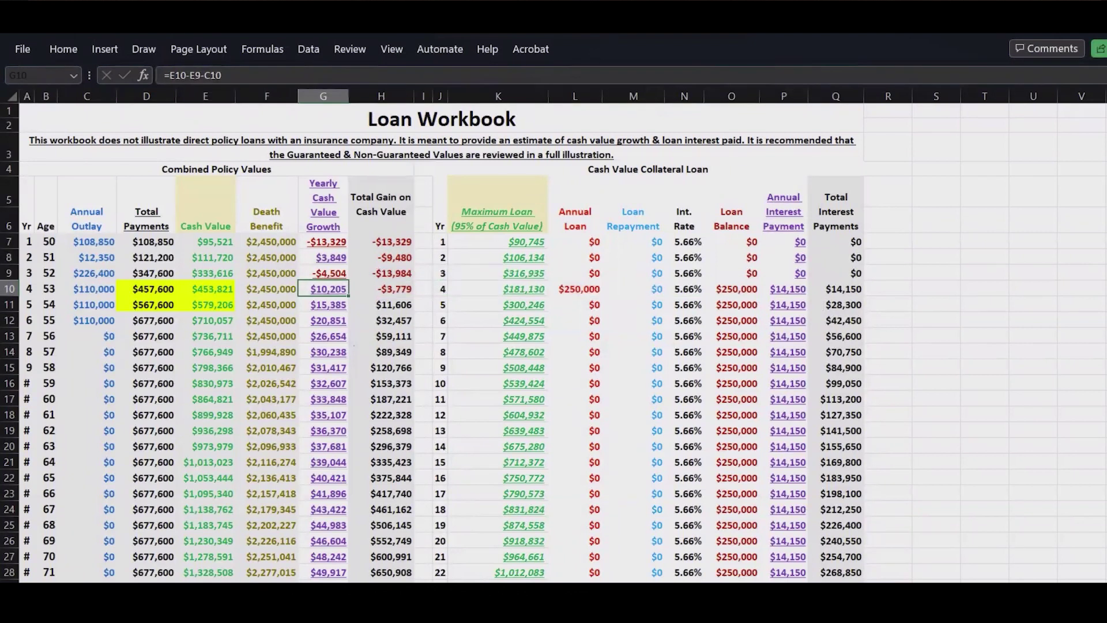
left_click(784, 289)
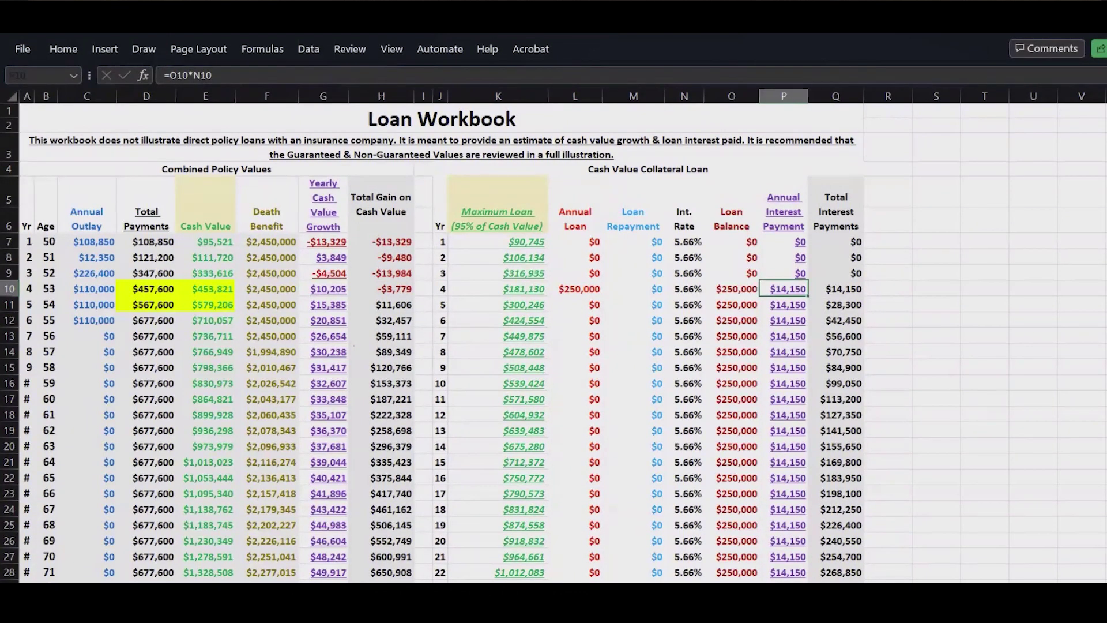
left_click(323, 288)
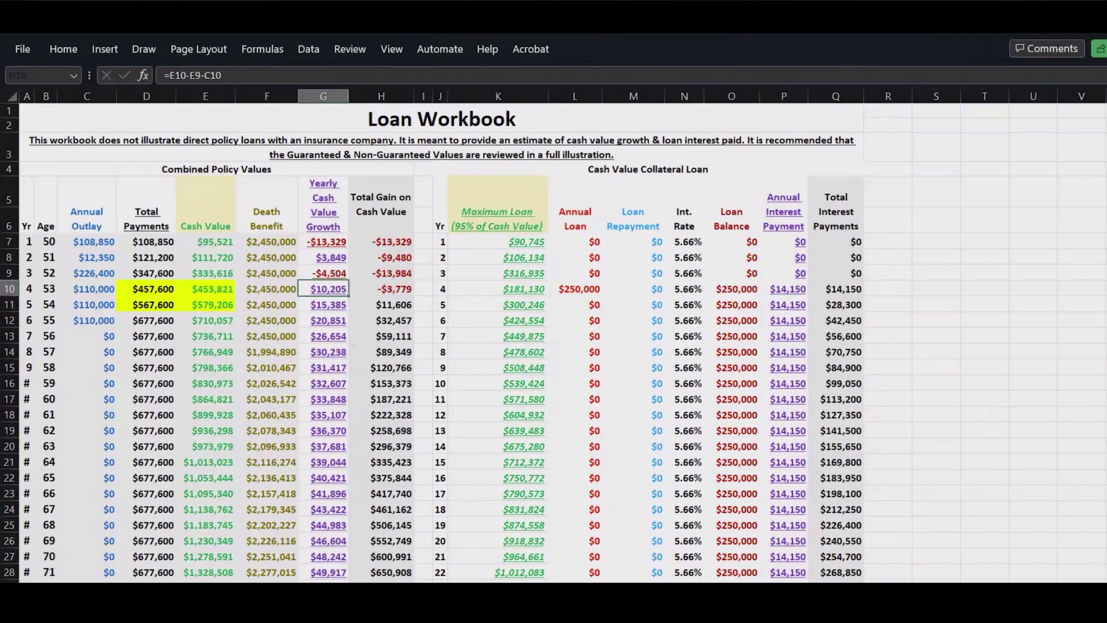
left_click_drag(784, 289, 784, 304)
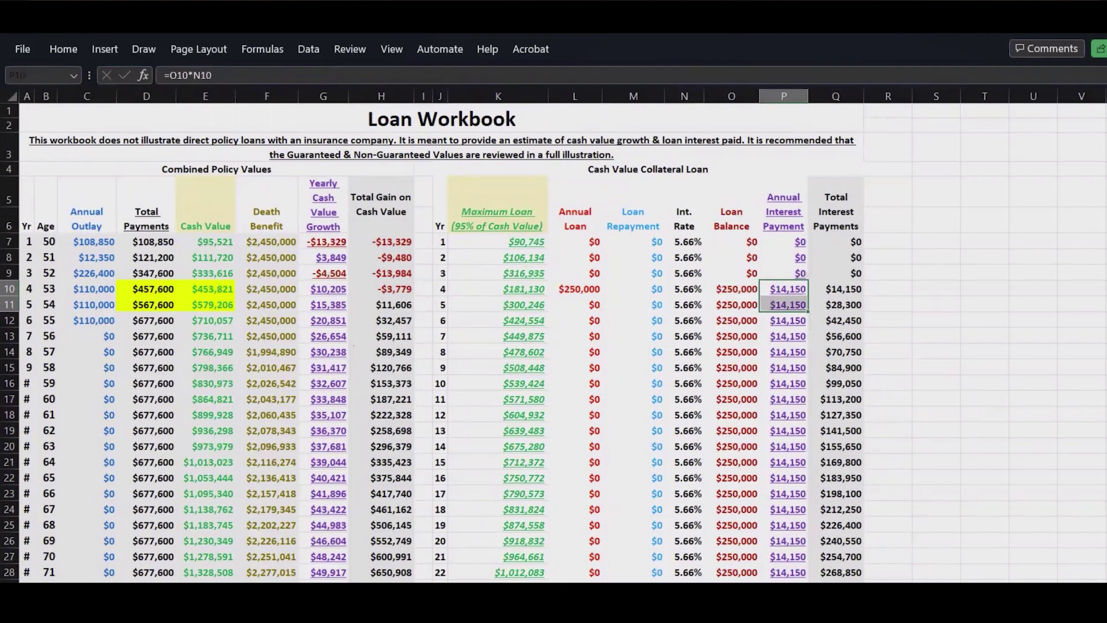
left_click(575, 305)
left_click(784, 304)
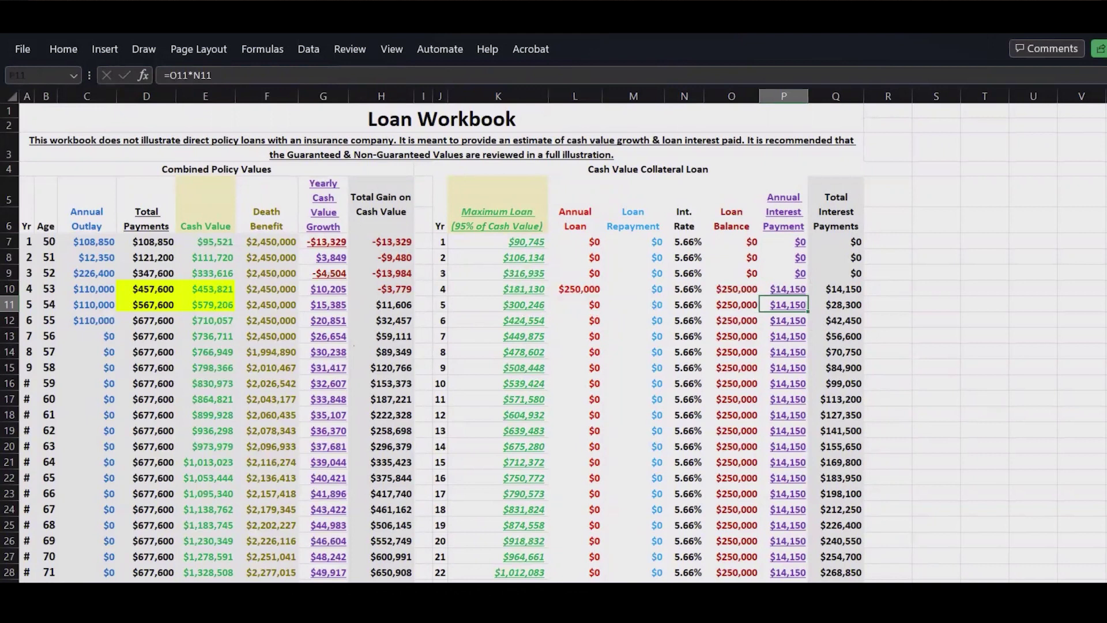
left_click_drag(785, 304, 323, 304)
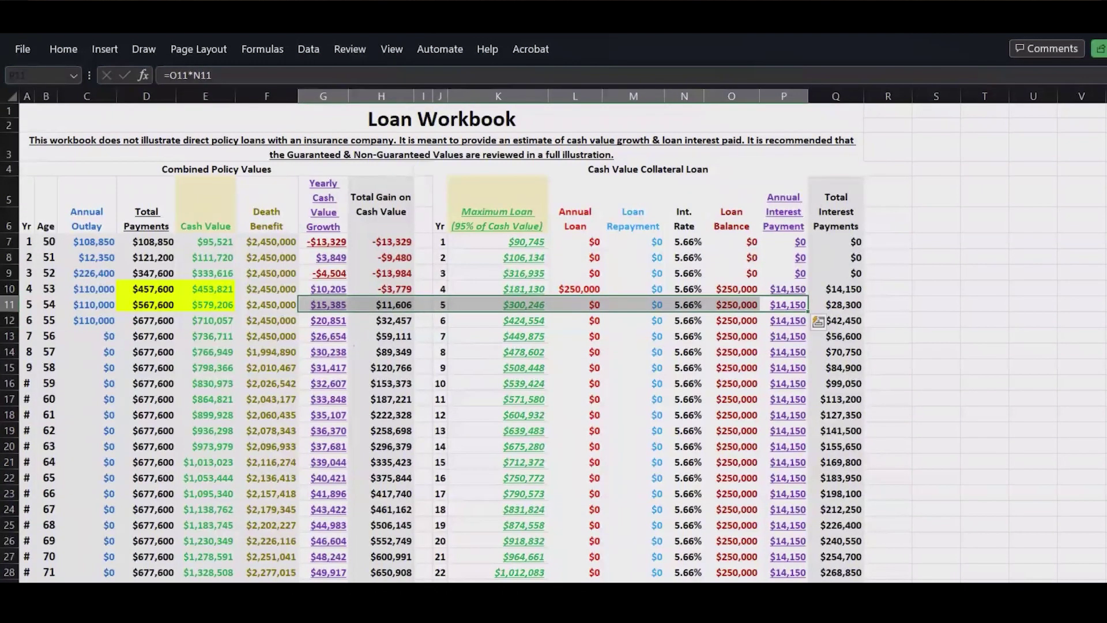
left_click(323, 304)
left_click(576, 304)
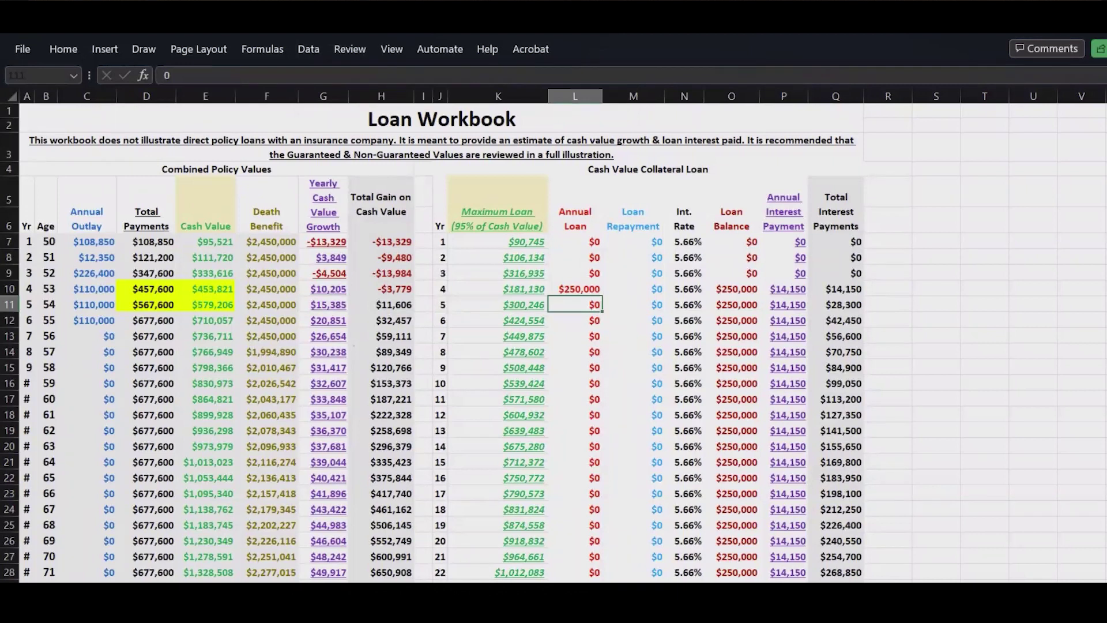
Enter a $200,000 year 5 loan and reconfirm the $250,000 year 4 loan.
type("200000")
key("Return")
left_click_drag(784, 305, 323, 336)
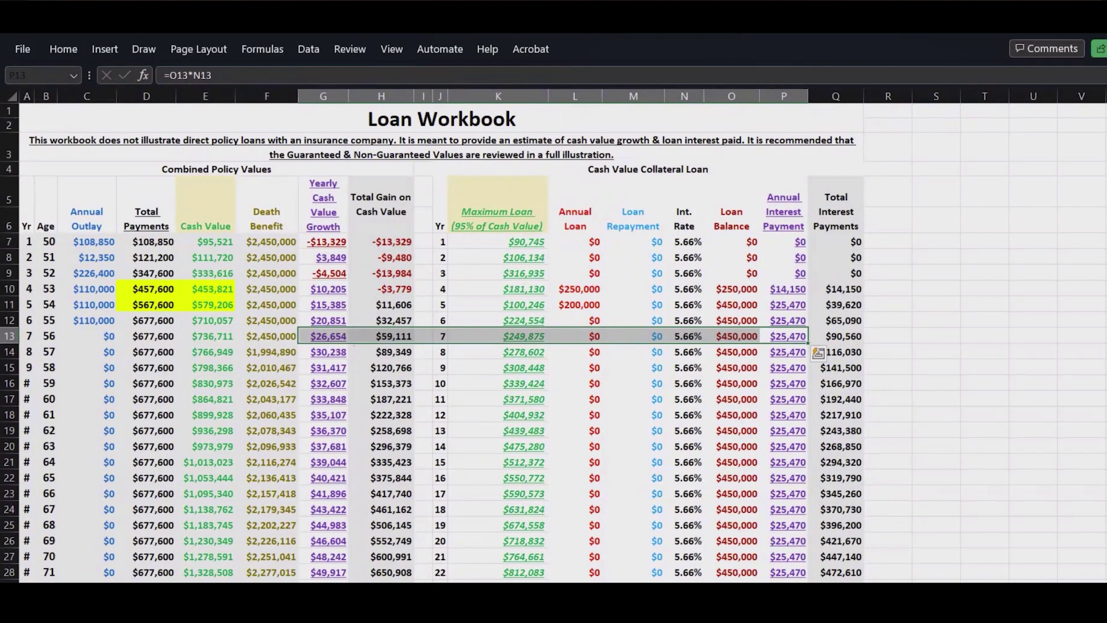
double_click(571, 289)
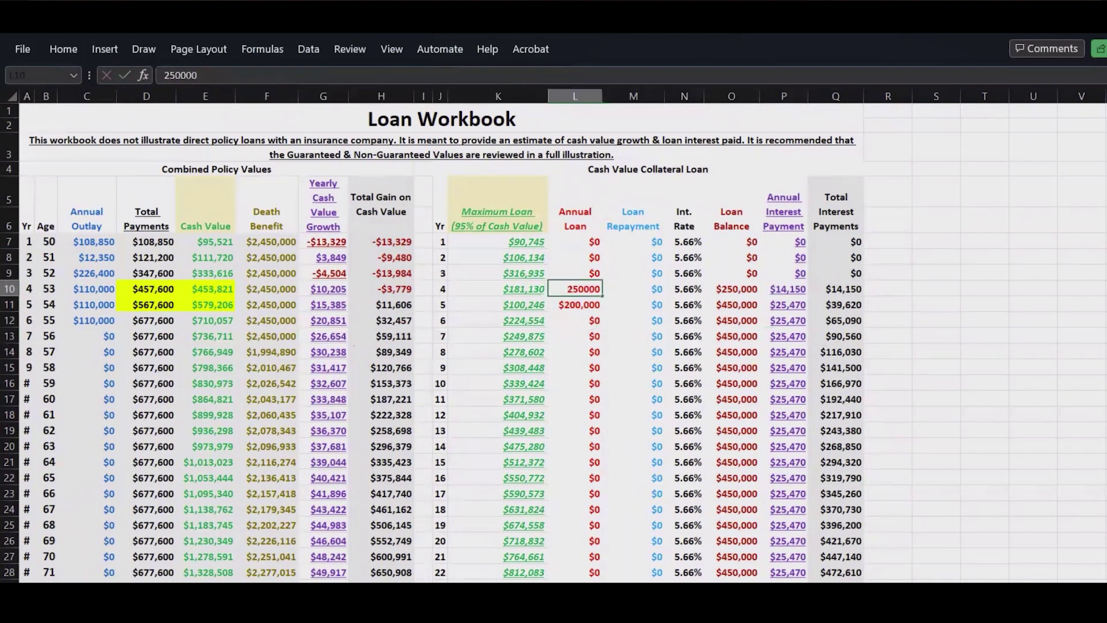
key("Return")
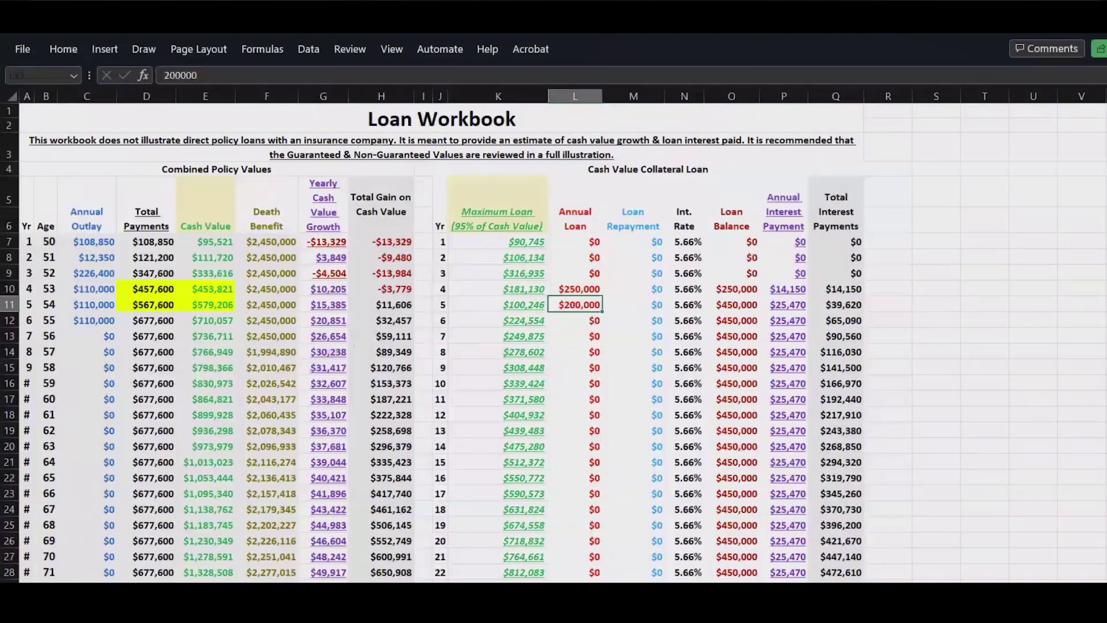
key("Down")
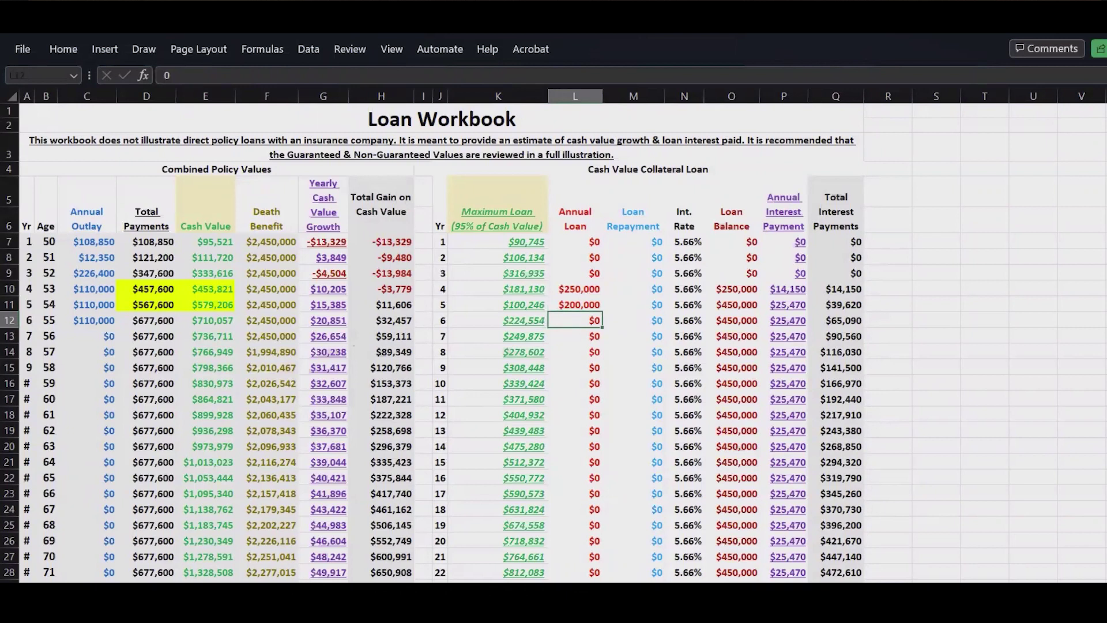
Underline year 6 and circle the year 7 $0 repayment, clear the ink, and select cell M13.
left_click_drag(25, 327, 894, 336)
mouse_move(805, 281)
left_mouse_down()
mouse_move(818, 278)
mouse_move(768, 297)
mouse_move(807, 327)
mouse_move(809, 270)
left_mouse_up()
left_click_drag(668, 332, 626, 330)
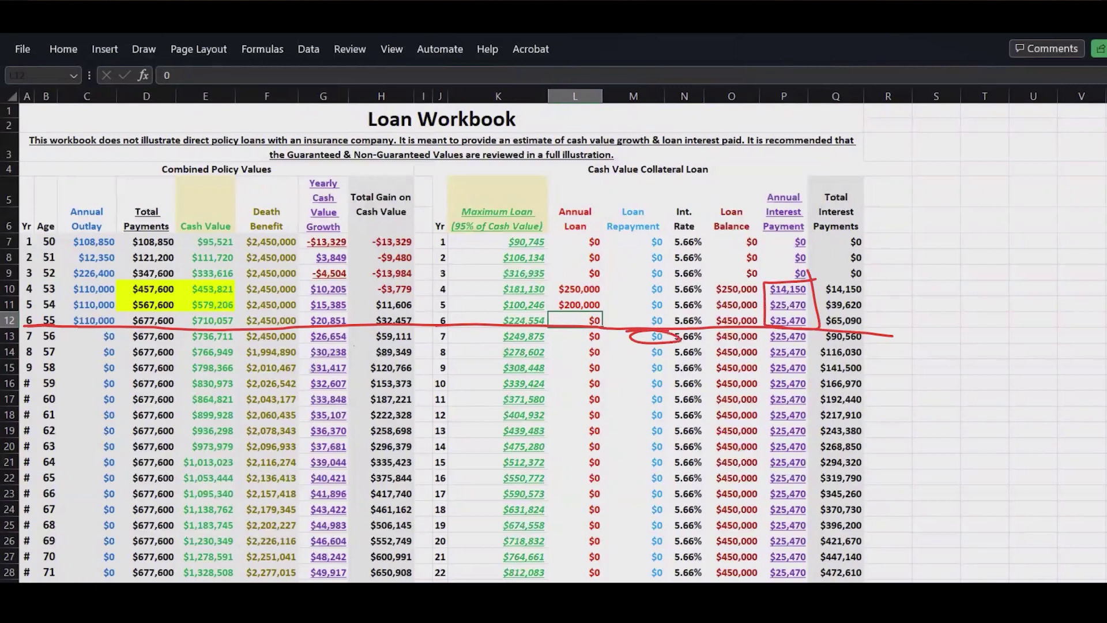
key("Escape")
left_click(633, 320)
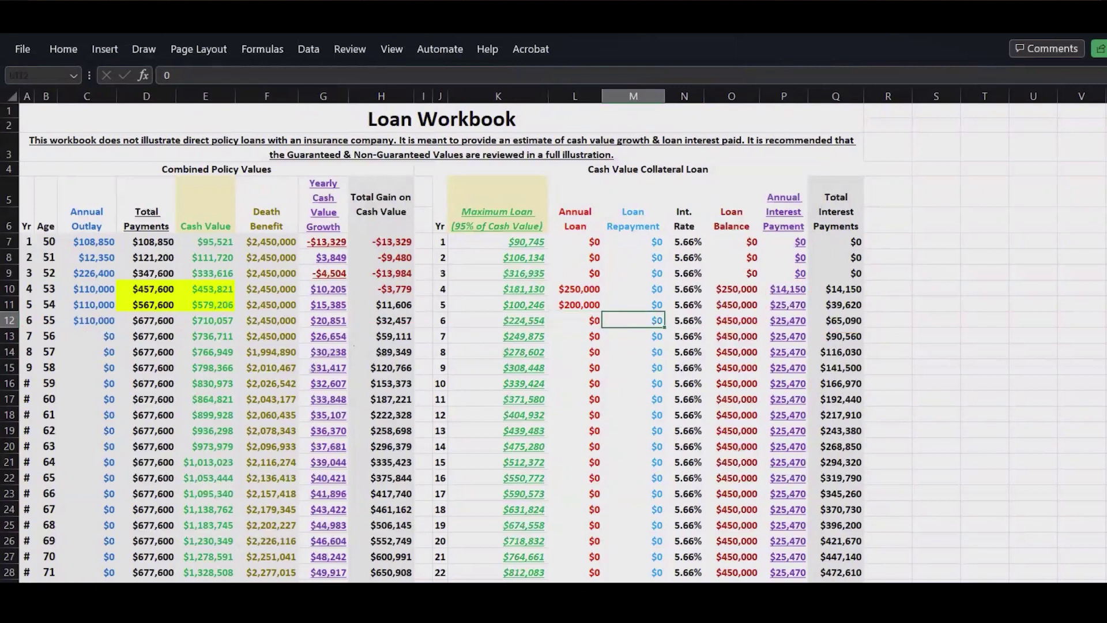
left_click_drag(439, 336, 633, 336)
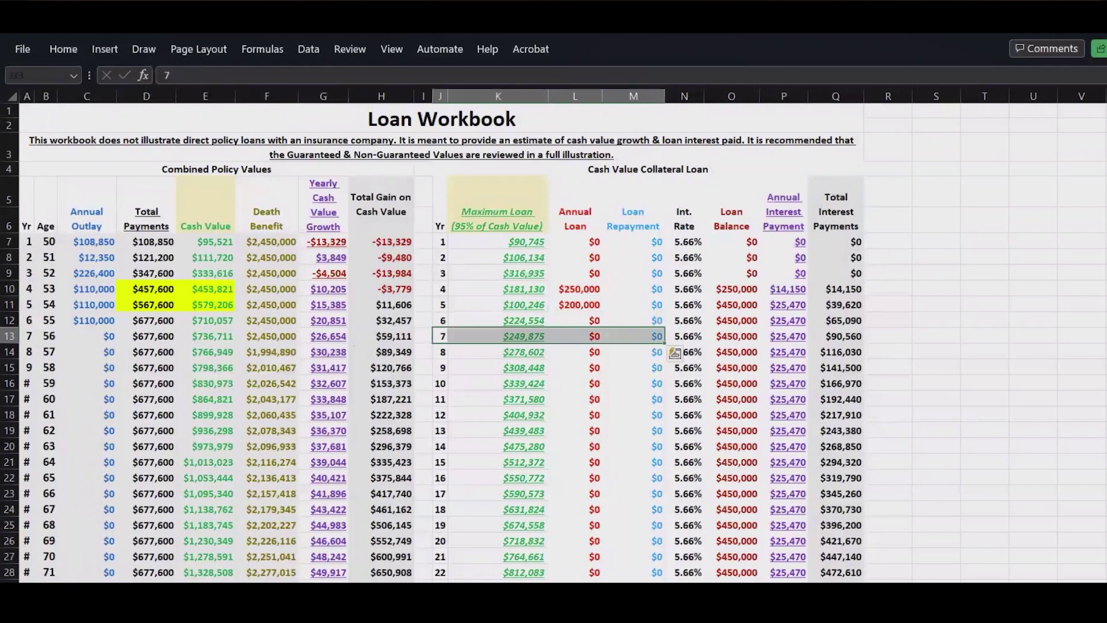
left_click(633, 335)
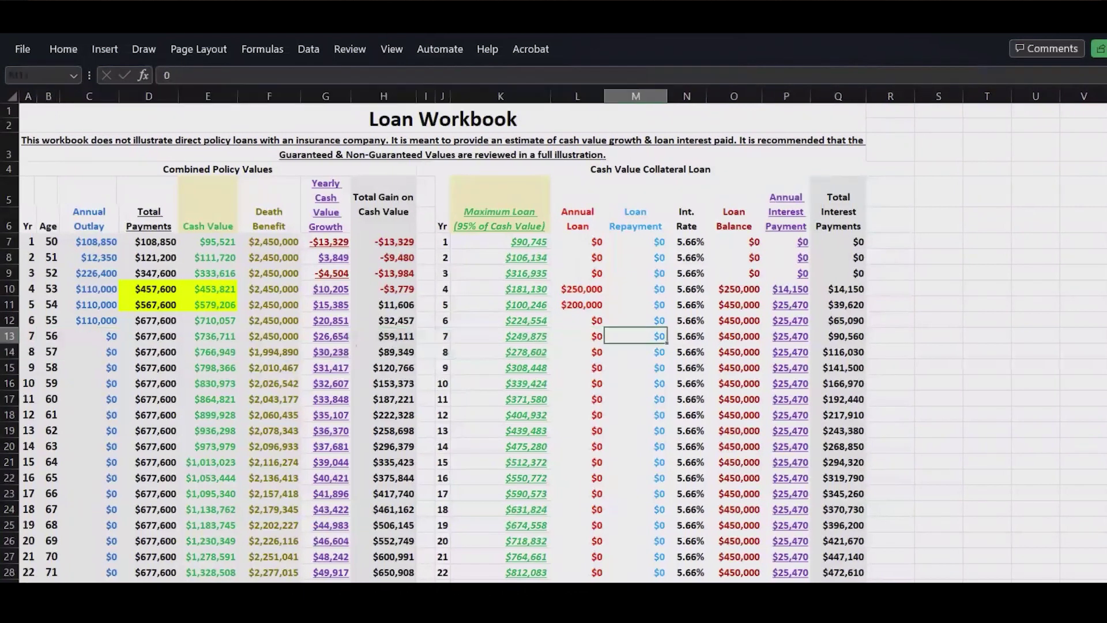
Enter the $36,000 year-7 repayment in M13 and copy it into years 8–13.
type("36000")
key("Return")
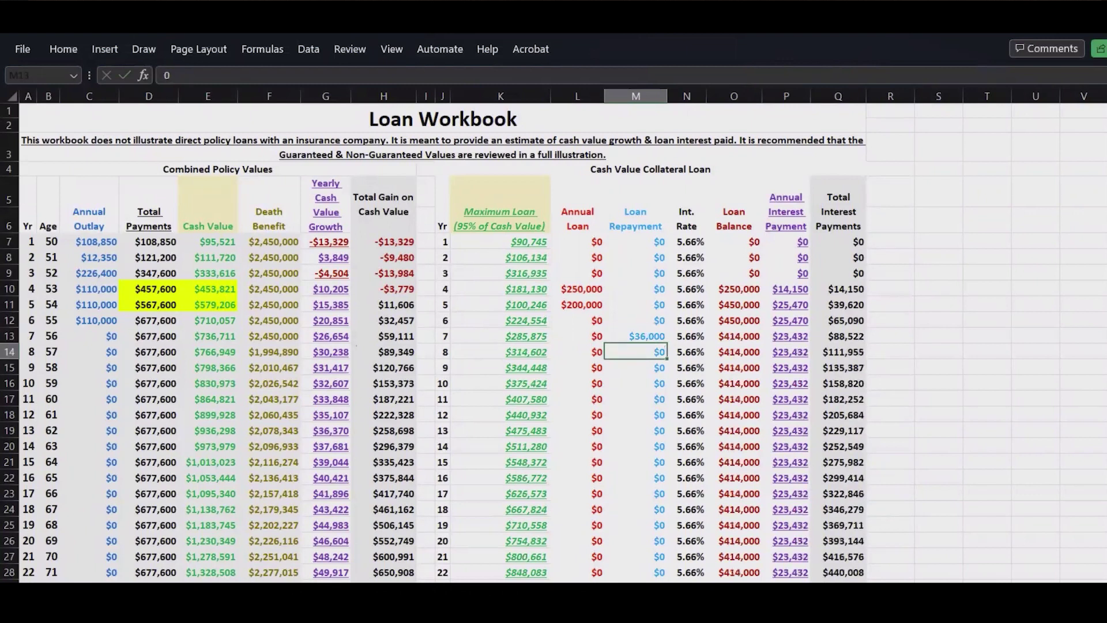
left_click(635, 336)
key("ctrl+c")
key("Down")
key("shift+Down")
left_click_drag(636, 367, 636, 430)
key("ctrl+v")
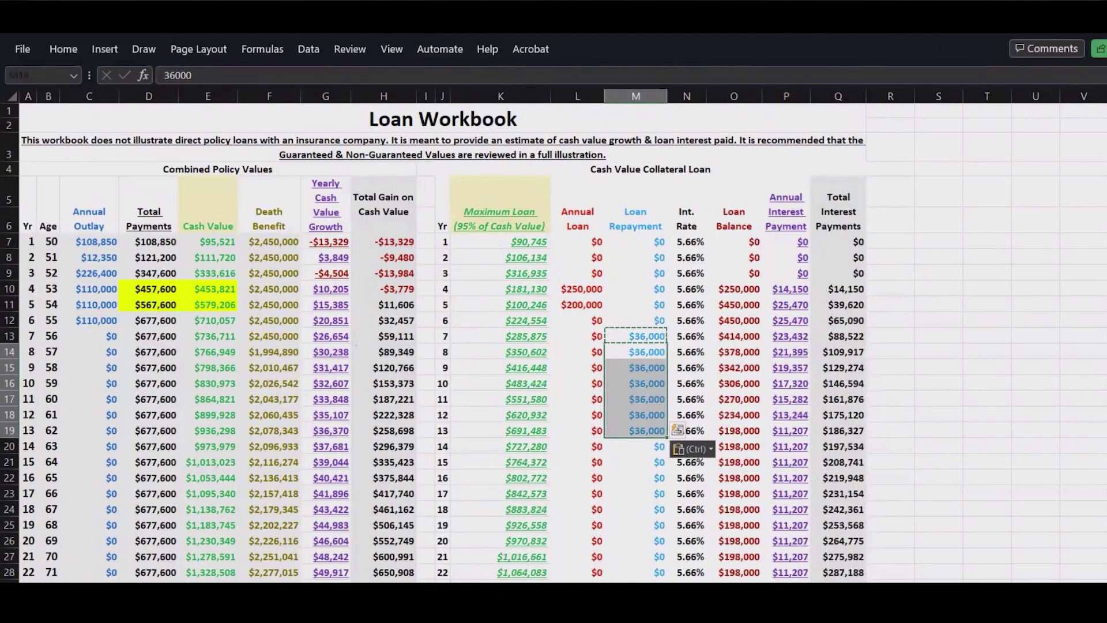
Paste $36,000 into the remaining years through 18 and enter an $18,000 final repayment for year 19.
left_click_drag(636, 447, 636, 462)
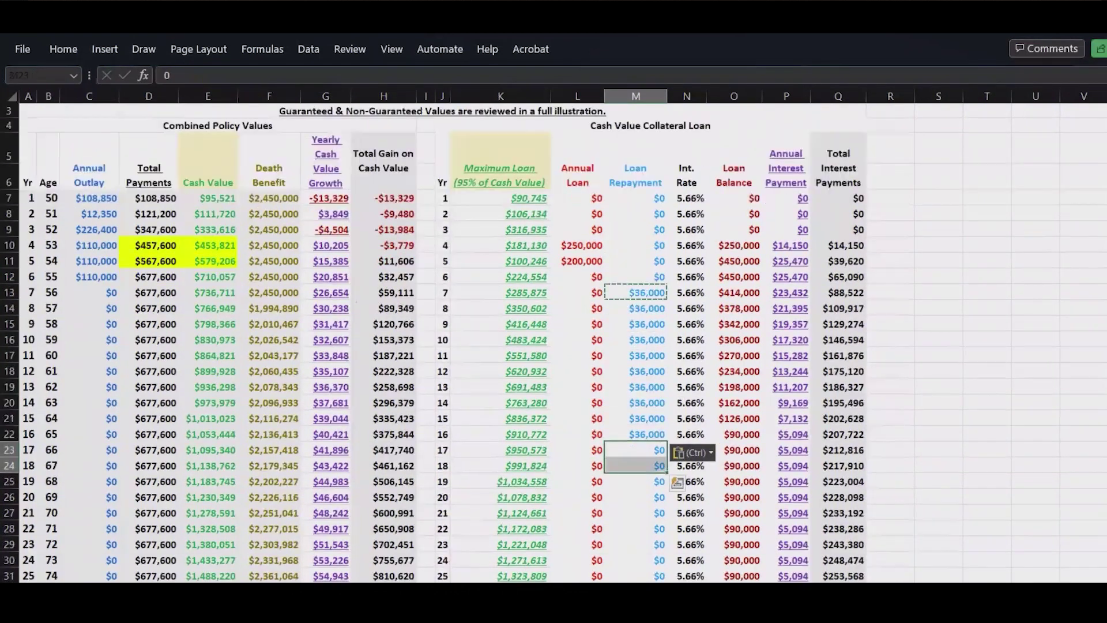
key("ctrl+v")
left_click(636, 482)
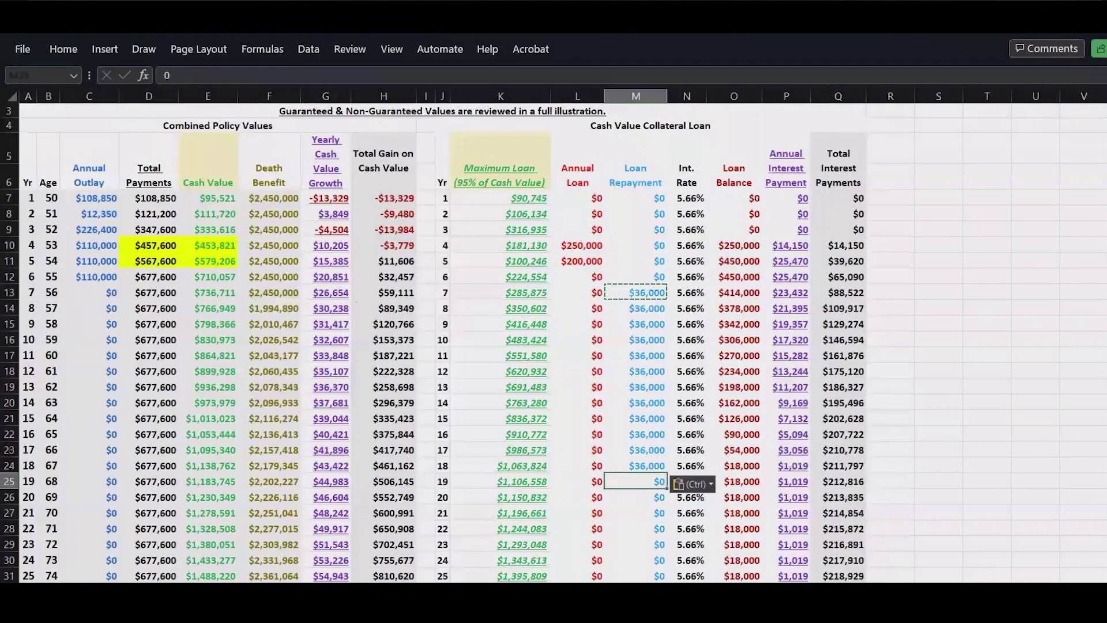
type("18000")
key("Return")
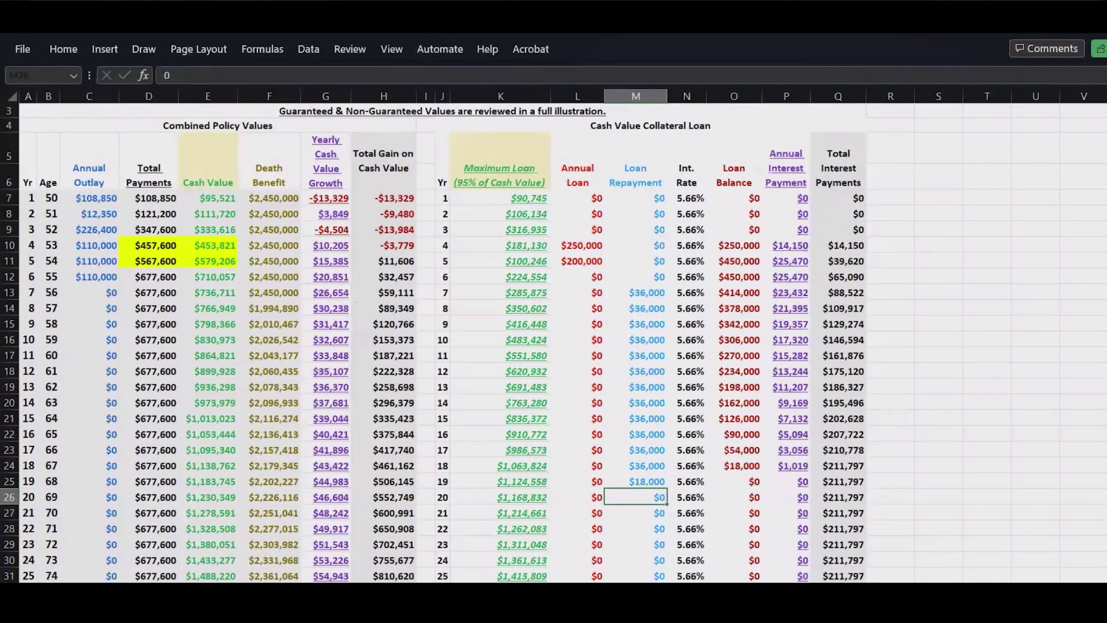
left_click_drag(636, 167, 635, 481)
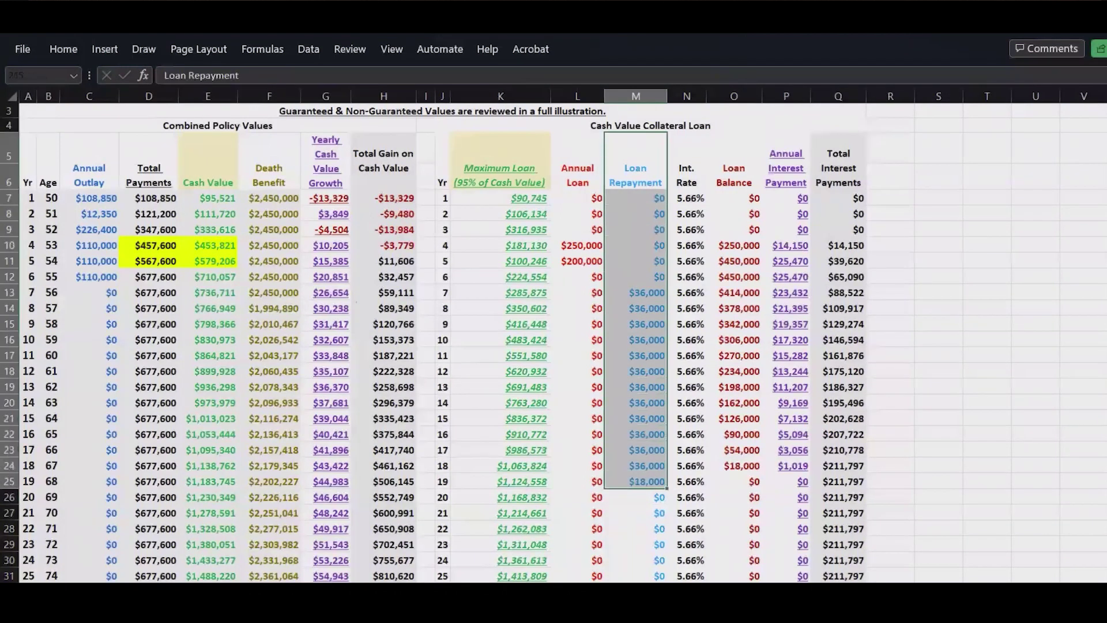
left_click_drag(786, 167, 786, 466)
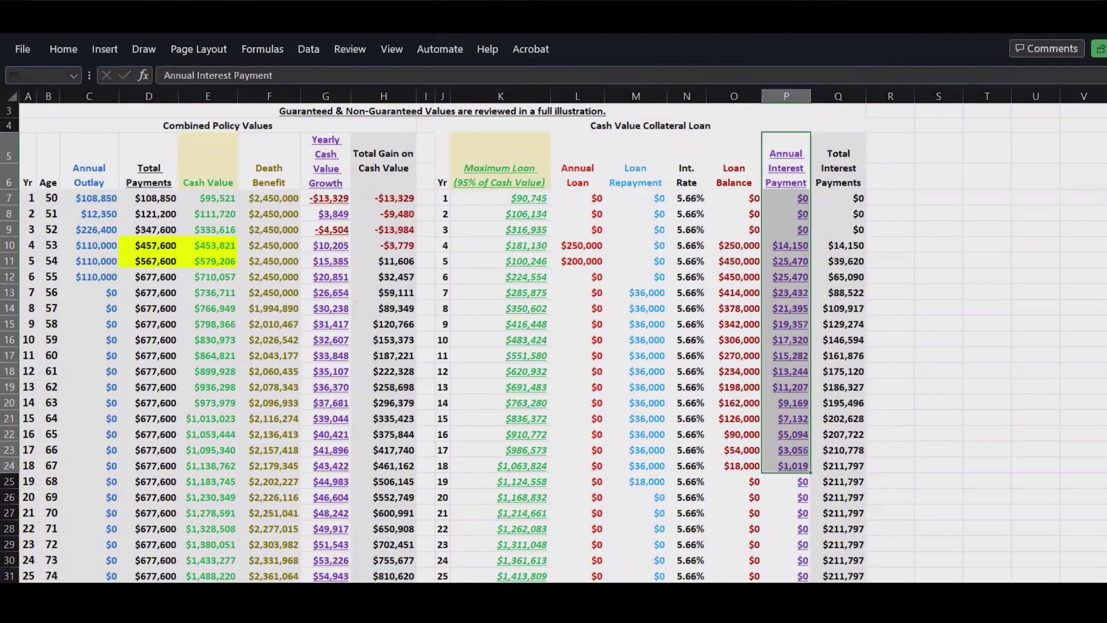
mouse_move(939, 293)
left_mouse_down()
mouse_move(635, 293)
mouse_move(939, 293)
left_mouse_up()
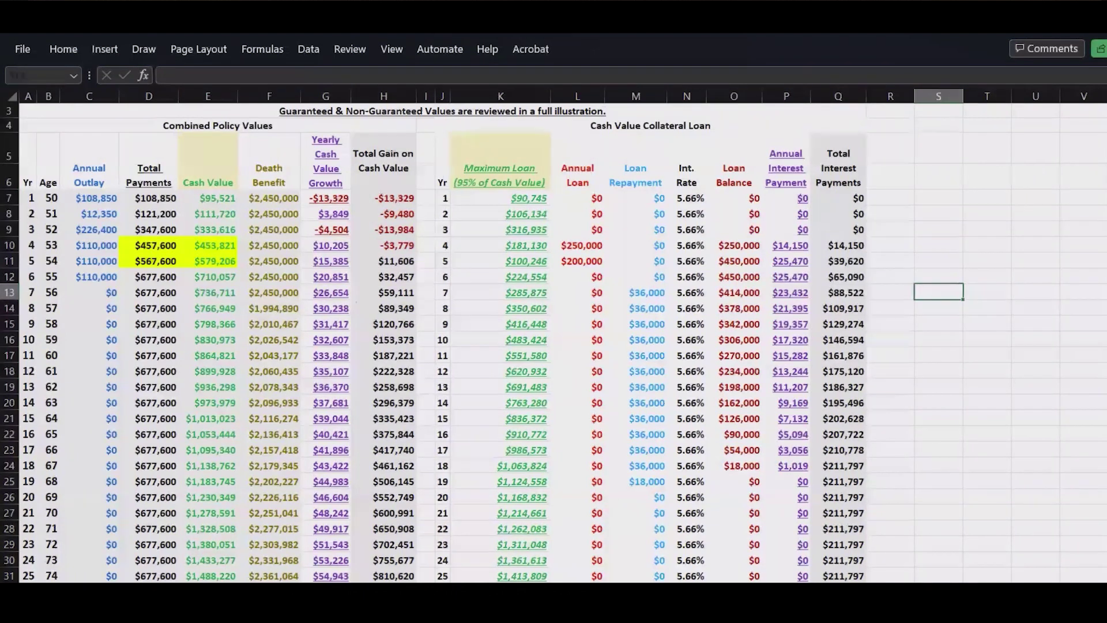
type("=M13+P13")
key("Return")
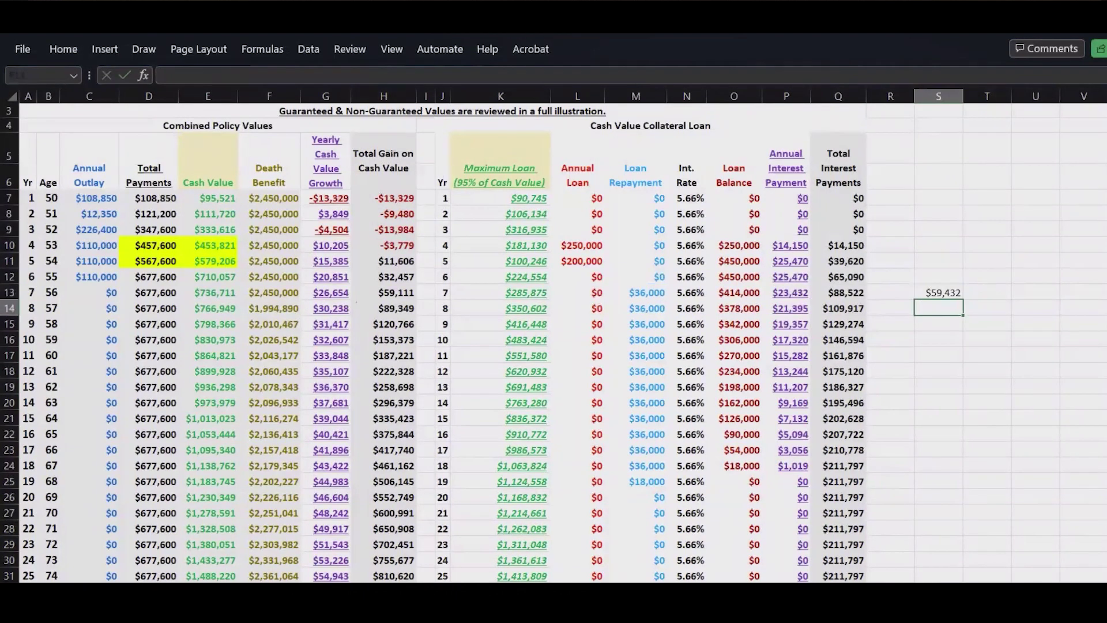
left_click(938, 292)
key("ctrl+c")
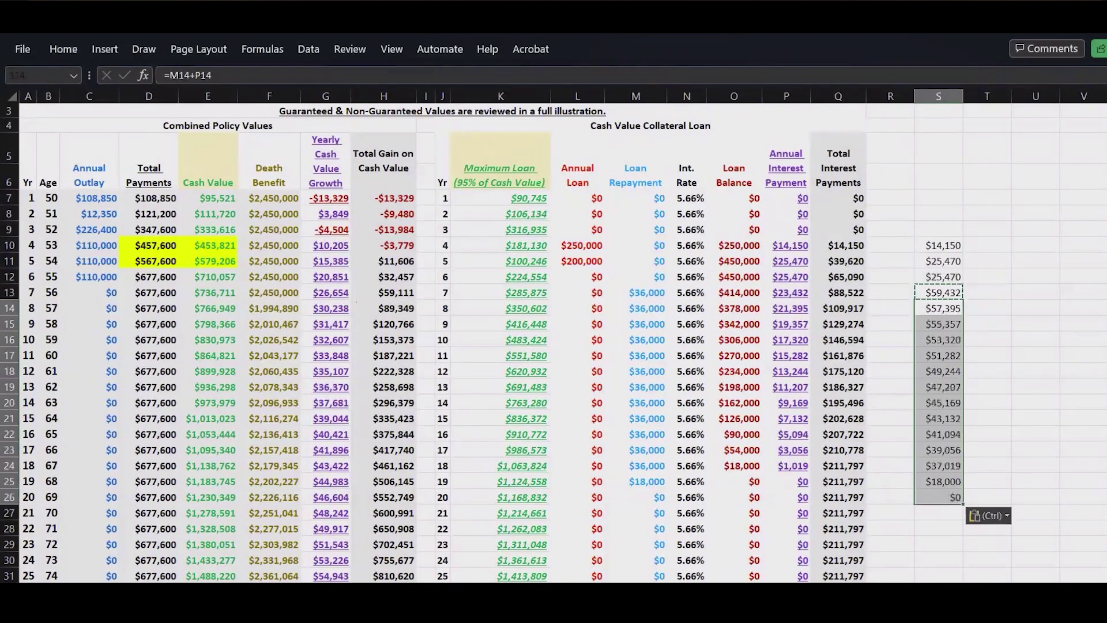
left_click_drag(1035, 387, 1036, 371)
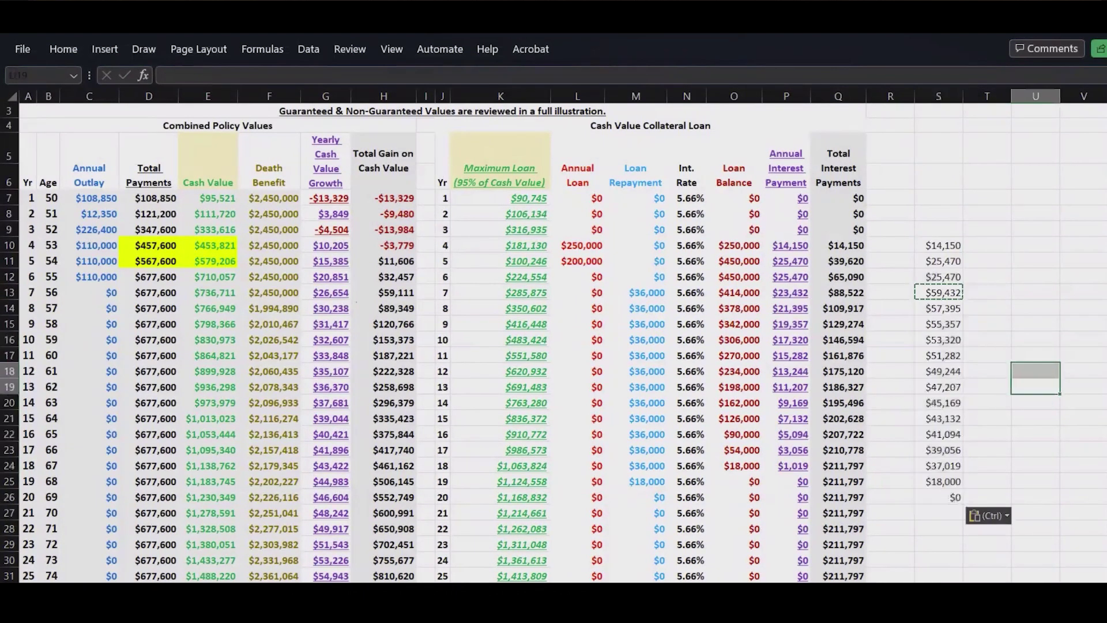
left_click_drag(939, 246, 939, 497)
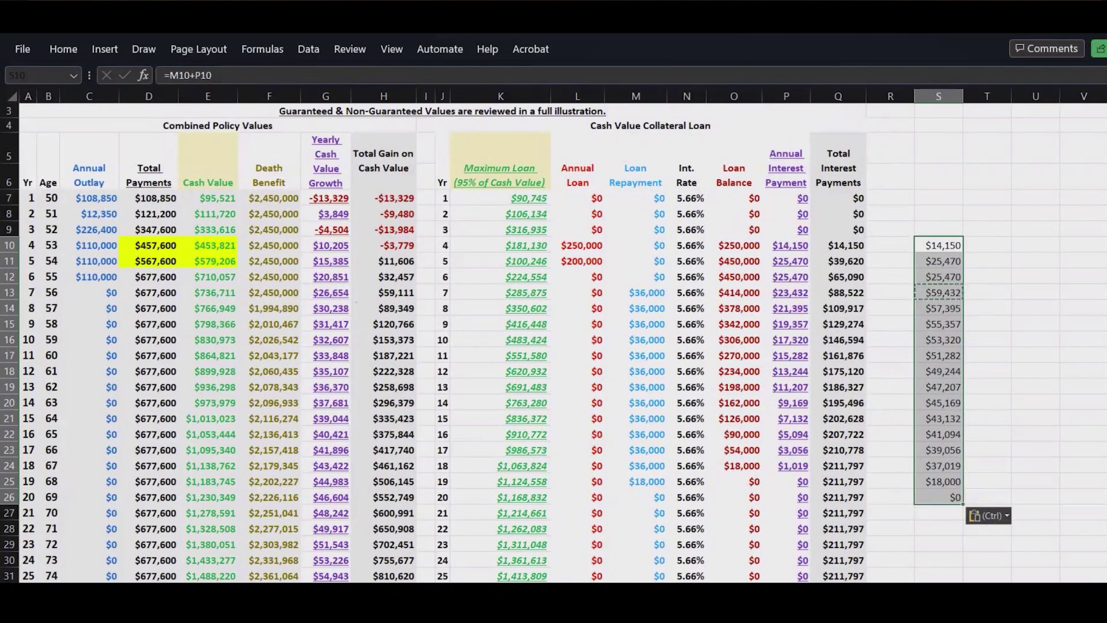
key("Delete")
left_click(1035, 277)
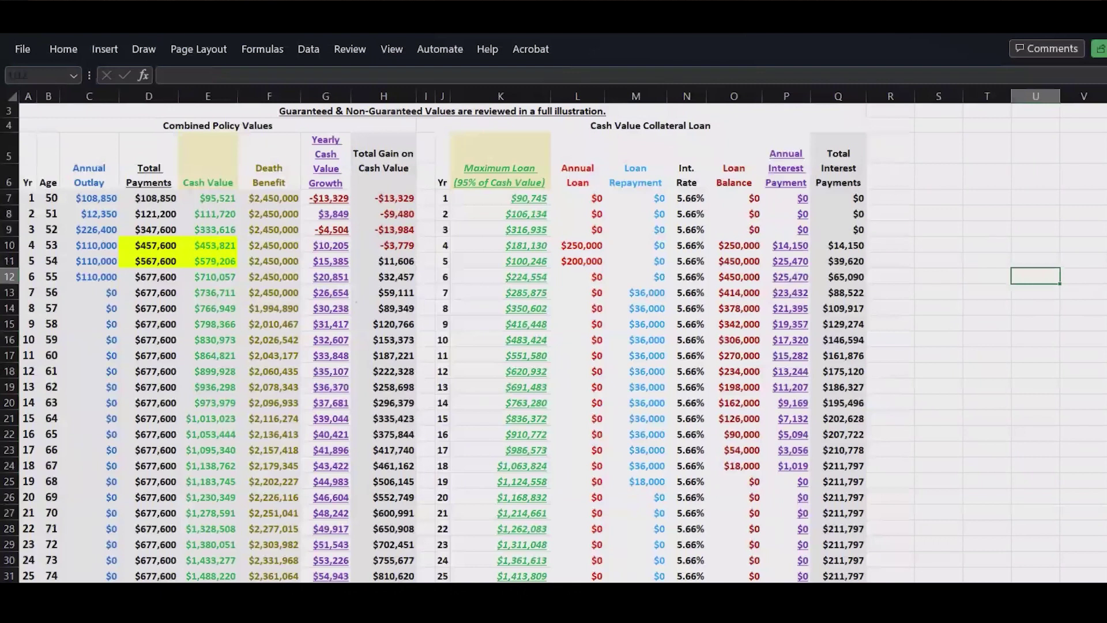
mouse_move(635, 292)
left_mouse_down()
mouse_move(640, 355)
mouse_move(686, 434)
mouse_move(686, 465)
mouse_move(636, 402)
mouse_move(636, 293)
left_mouse_up()
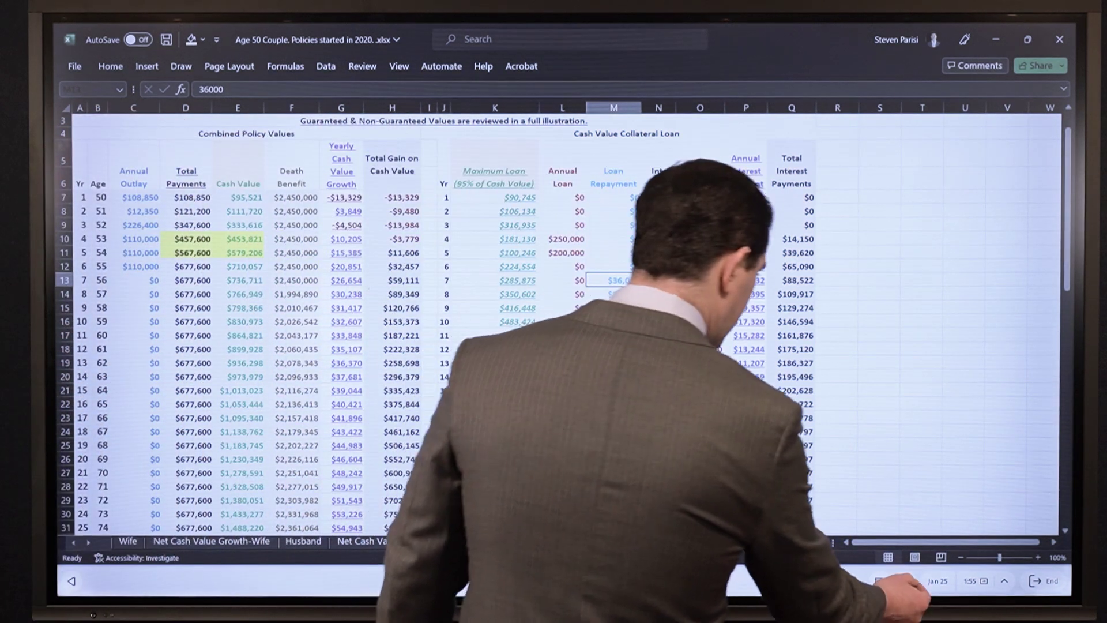
Switch on the red pen and begin outlining the Loan Repayment values M13:M25.
left_click(904, 581)
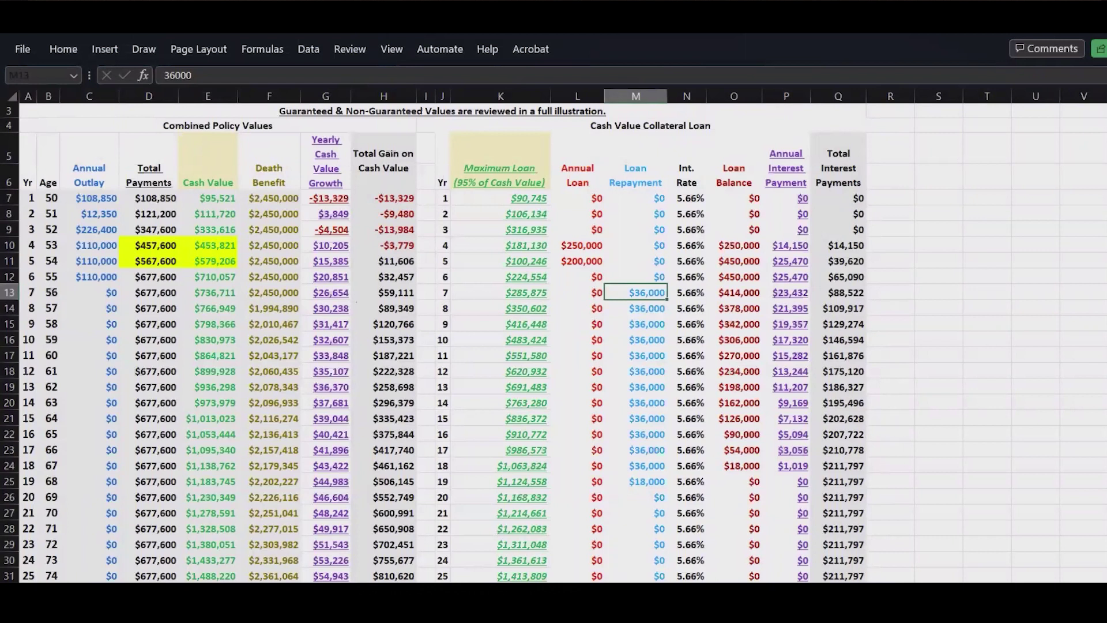
mouse_move(663, 281)
left_mouse_down()
mouse_move(616, 282)
mouse_move(617, 471)
mouse_move(640, 491)
mouse_move(672, 470)
mouse_move(666, 284)
left_mouse_up()
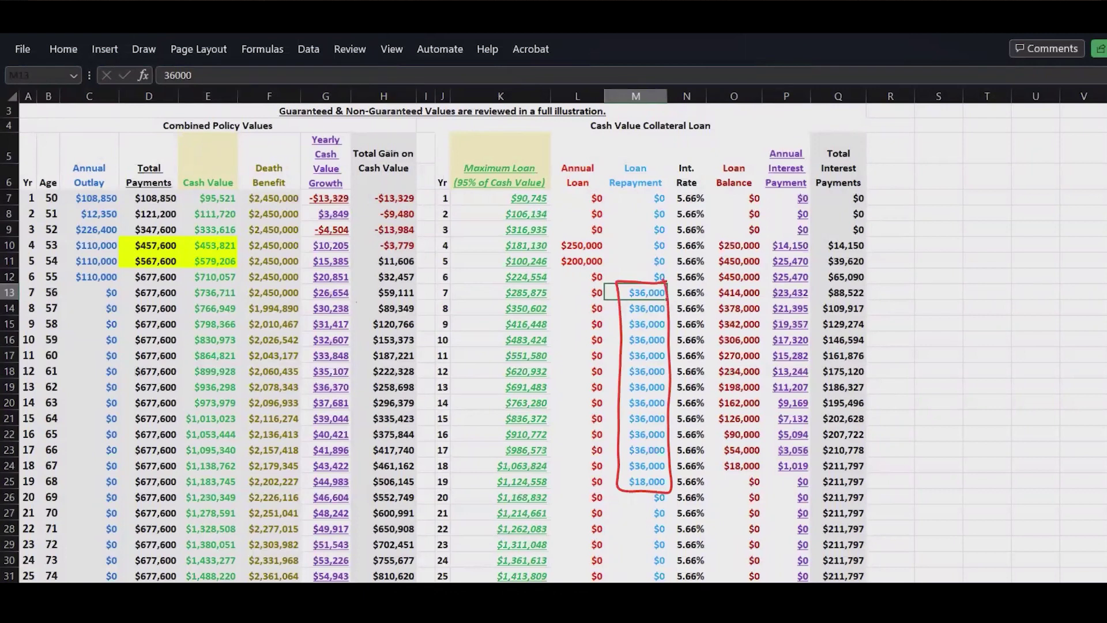
Circle the Annual Interest Payment header and underline the falling loan balances and annual interest from row 13.
mouse_move(810, 147)
left_mouse_down()
mouse_move(767, 138)
mouse_move(818, 184)
mouse_move(811, 144)
left_mouse_up()
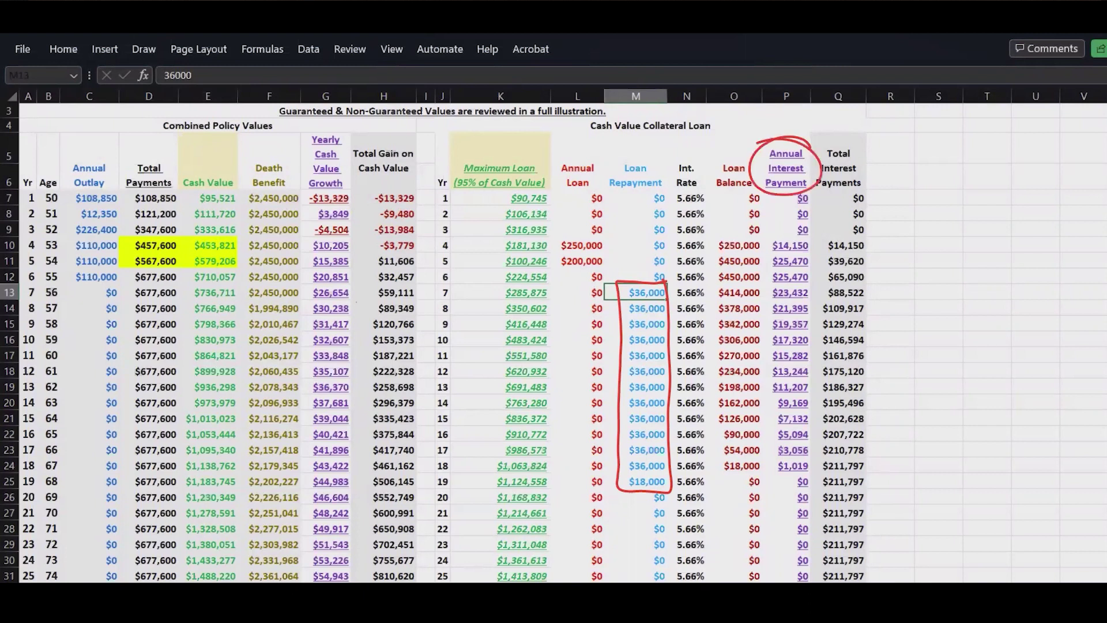
left_click_drag(667, 284, 894, 289)
mouse_move(713, 299)
left_mouse_down()
mouse_move(769, 301)
mouse_move(764, 346)
left_mouse_up()
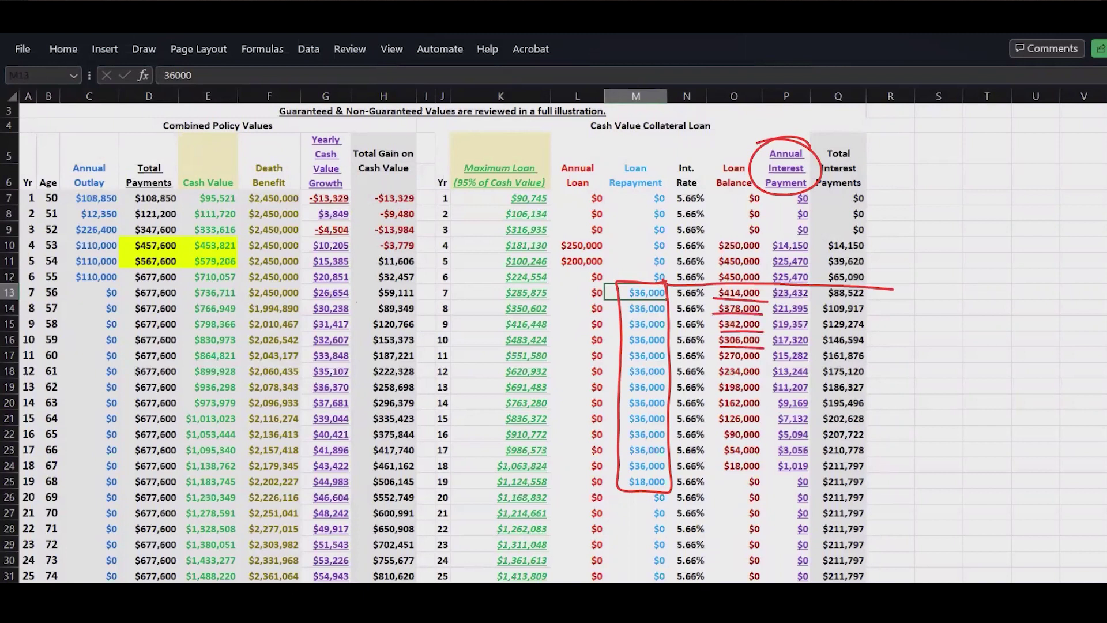
mouse_move(769, 299)
left_mouse_down()
mouse_move(819, 301)
mouse_move(819, 316)
left_mouse_up()
mouse_move(768, 332)
left_mouse_down()
mouse_move(812, 332)
mouse_move(806, 346)
left_mouse_up()
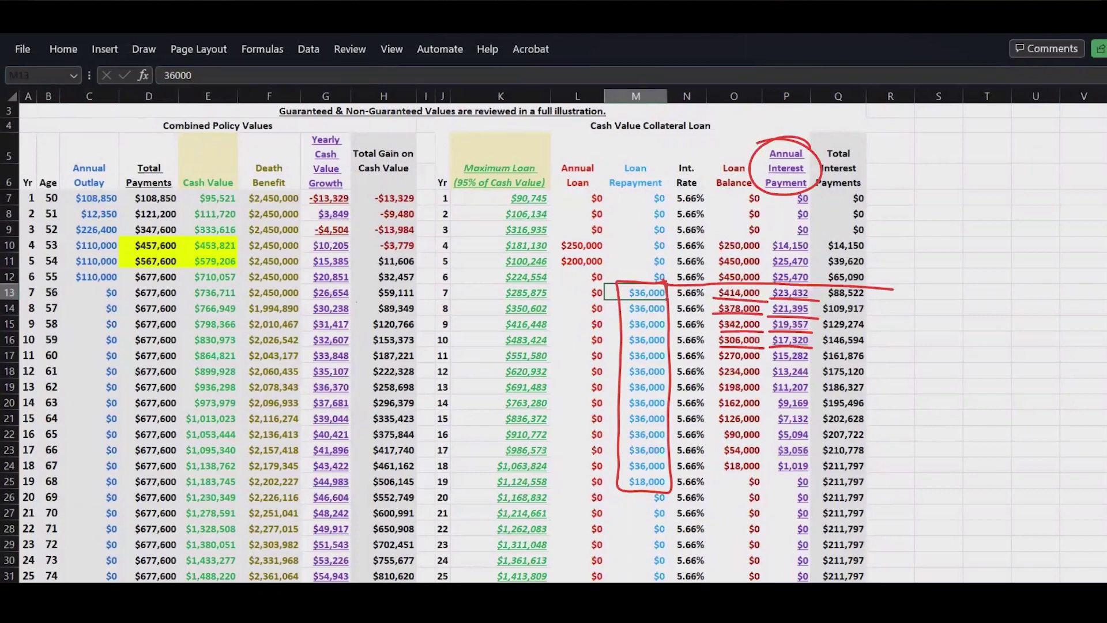
Underline the rising cash value growth in column G and circle the Total Interest Payments header.
mouse_move(311, 298)
left_mouse_down()
mouse_move(360, 301)
mouse_move(362, 347)
left_mouse_up()
left_click_drag(309, 364, 351, 362)
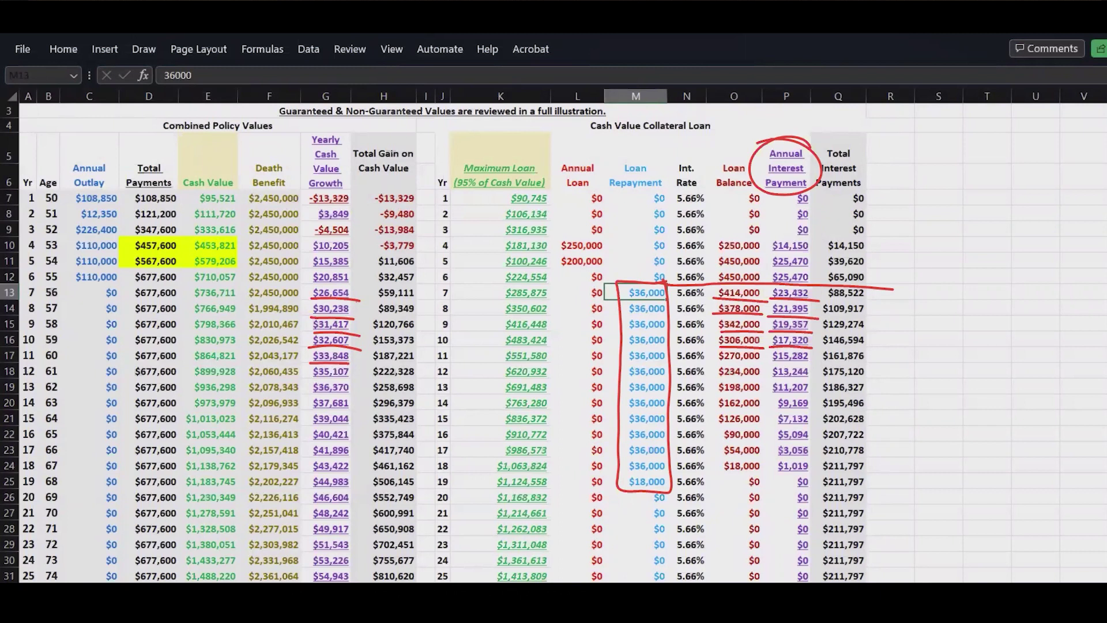
mouse_move(852, 134)
left_mouse_down()
mouse_move(809, 151)
mouse_move(872, 173)
mouse_move(866, 477)
mouse_move(820, 476)
mouse_move(836, 455)
mouse_move(865, 456)
left_mouse_up()
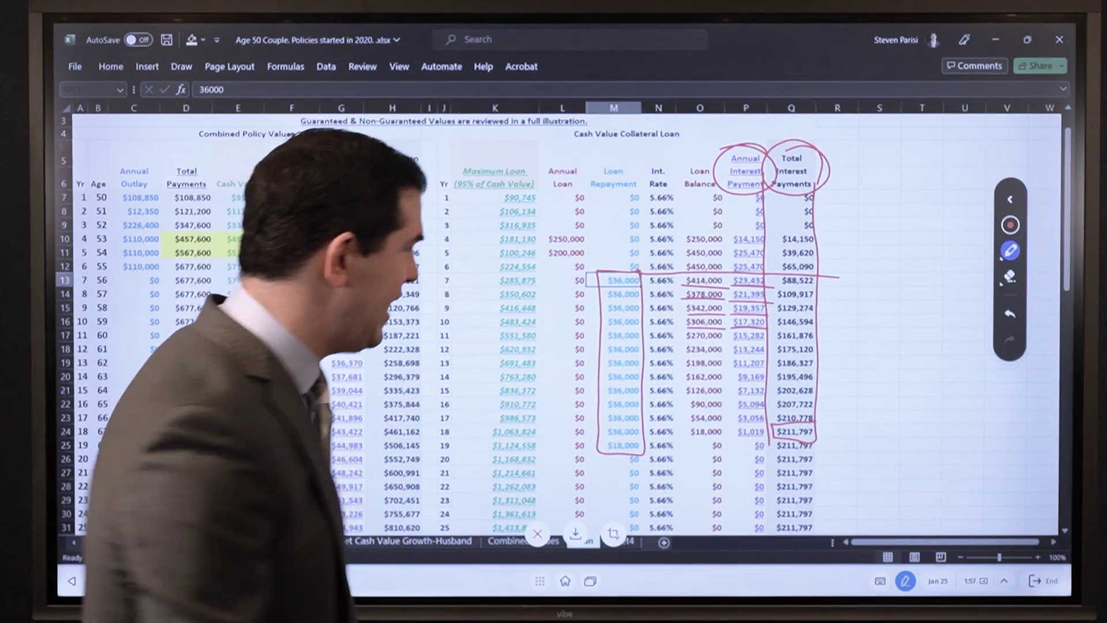
Bracket the total interest column, underline row 24, box the $461,162 gain and mark the $211,797 total interest.
left_click_drag(816, 231, 813, 398)
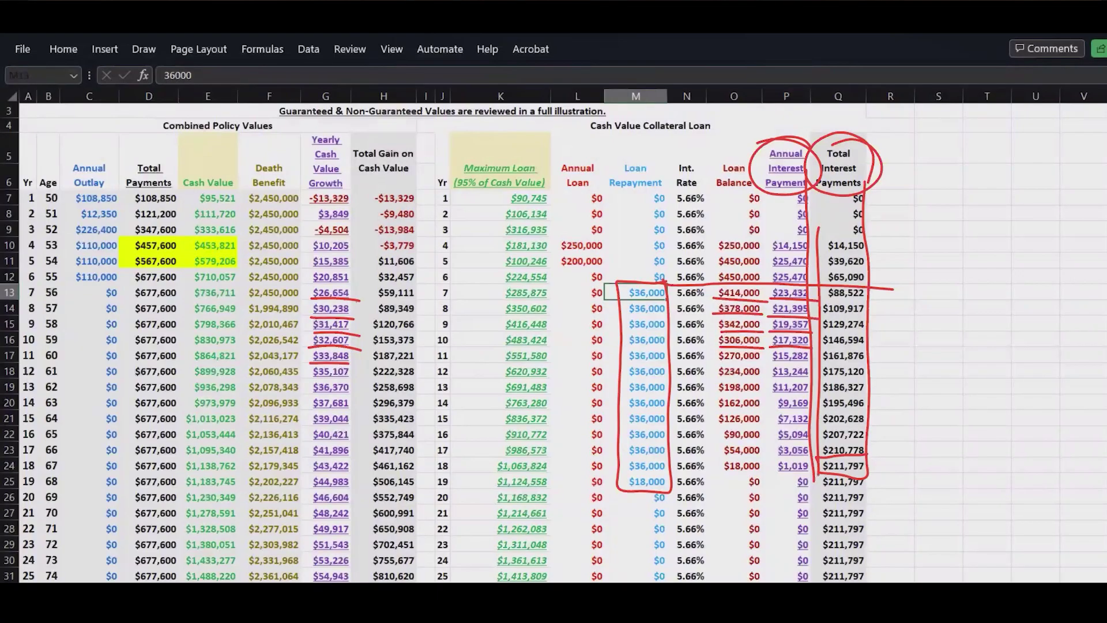
left_click_drag(336, 475, 813, 472)
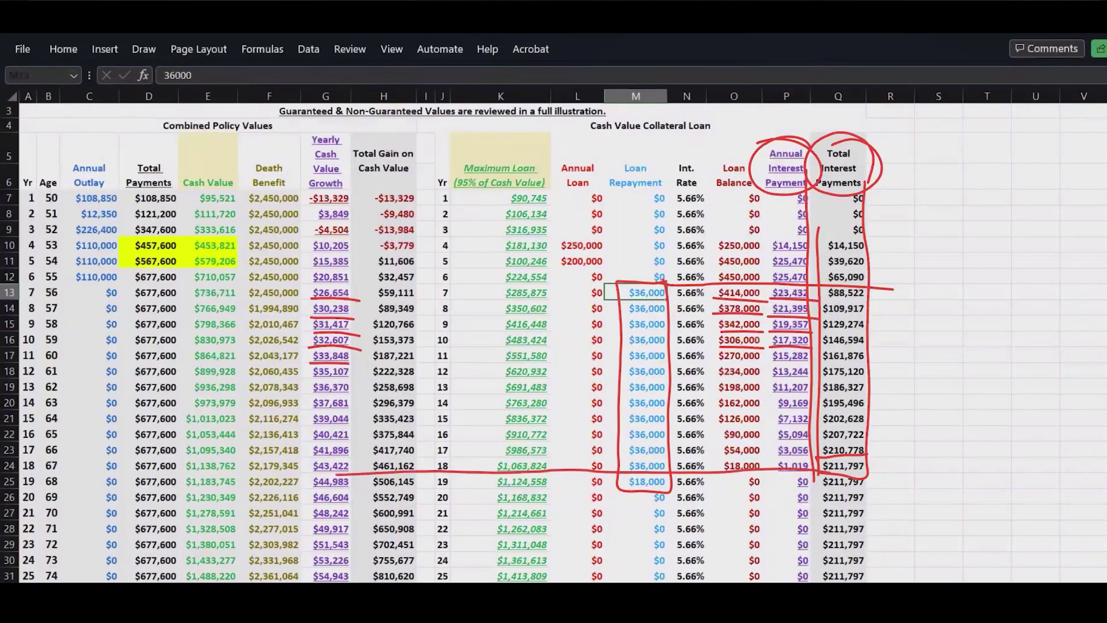
mouse_move(357, 475)
left_mouse_down()
mouse_move(377, 454)
mouse_move(421, 479)
left_mouse_up()
left_click_drag(859, 466, 877, 464)
Circle the $250,000 and $200,000 loans and the $677,600 total, then draw a line down column D.
mouse_move(580, 271)
left_mouse_down()
mouse_move(542, 248)
mouse_move(600, 279)
left_mouse_up()
left_click_drag(725, 269, 768, 267)
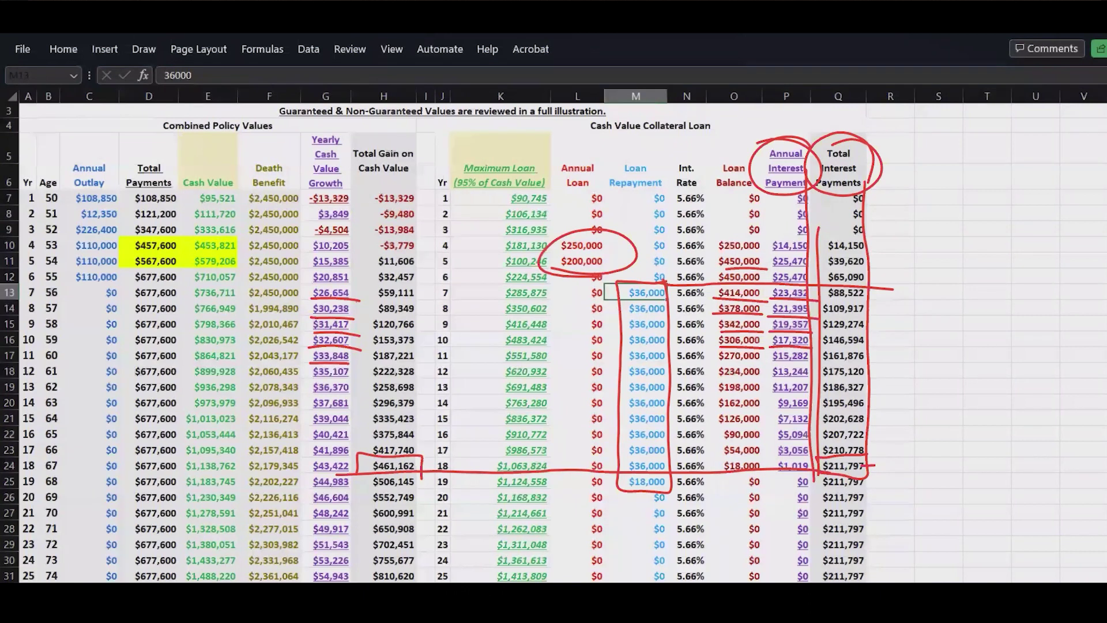
left_click_drag(435, 407, 425, 472)
mouse_move(23, 282)
left_mouse_down()
mouse_move(184, 273)
mouse_move(115, 274)
mouse_move(179, 282)
left_mouse_up()
mouse_move(175, 261)
left_mouse_down()
mouse_move(185, 278)
mouse_move(173, 282)
mouse_move(194, 287)
left_mouse_up()
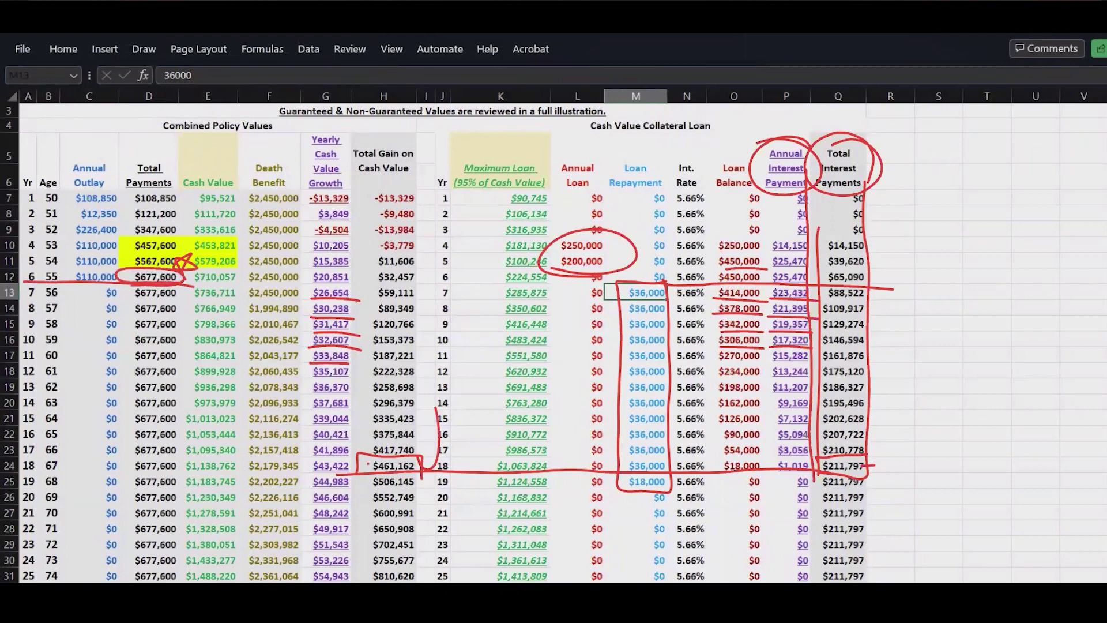
left_click_drag(179, 278, 180, 583)
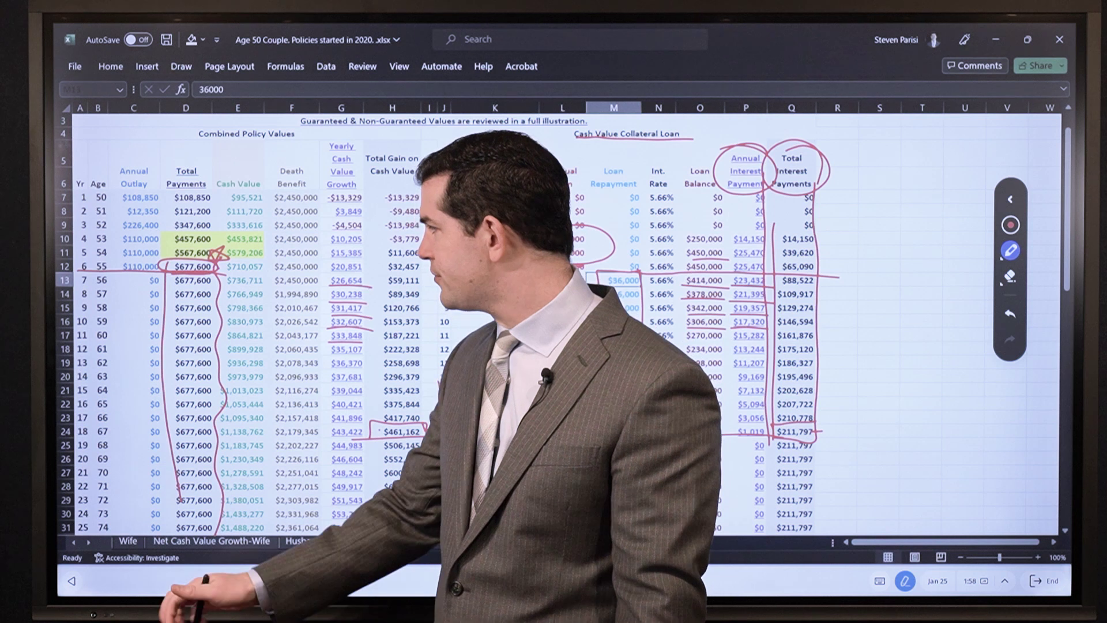
Add a few more marks in columns C and E, then discard all the red ink.
mouse_move(128, 289)
left_mouse_down()
mouse_move(138, 282)
mouse_move(126, 296)
mouse_move(132, 313)
left_mouse_up()
left_click_drag(118, 351, 136, 337)
mouse_move(114, 376)
left_mouse_down()
mouse_move(125, 354)
mouse_move(133, 370)
left_mouse_up()
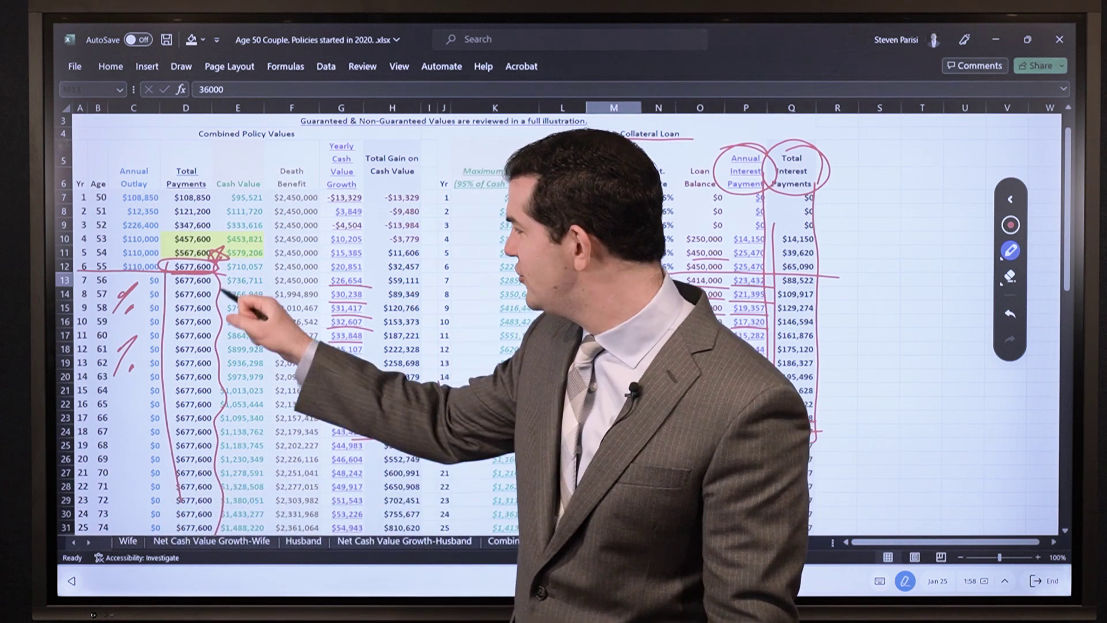
left_click_drag(226, 233, 228, 433)
left_click_drag(264, 239, 266, 442)
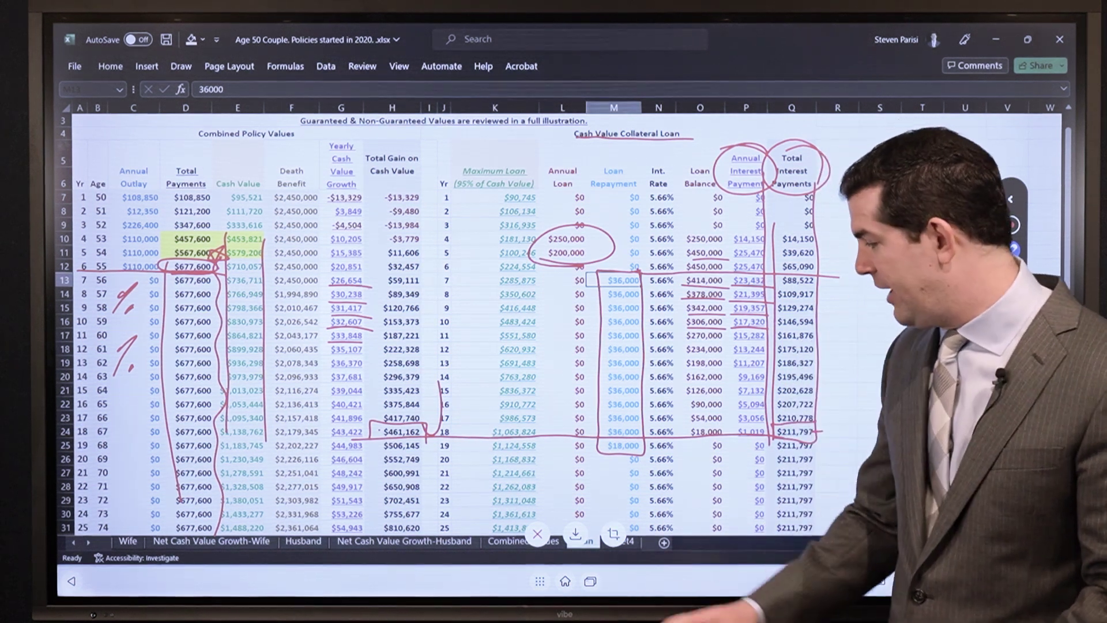
left_click(537, 533)
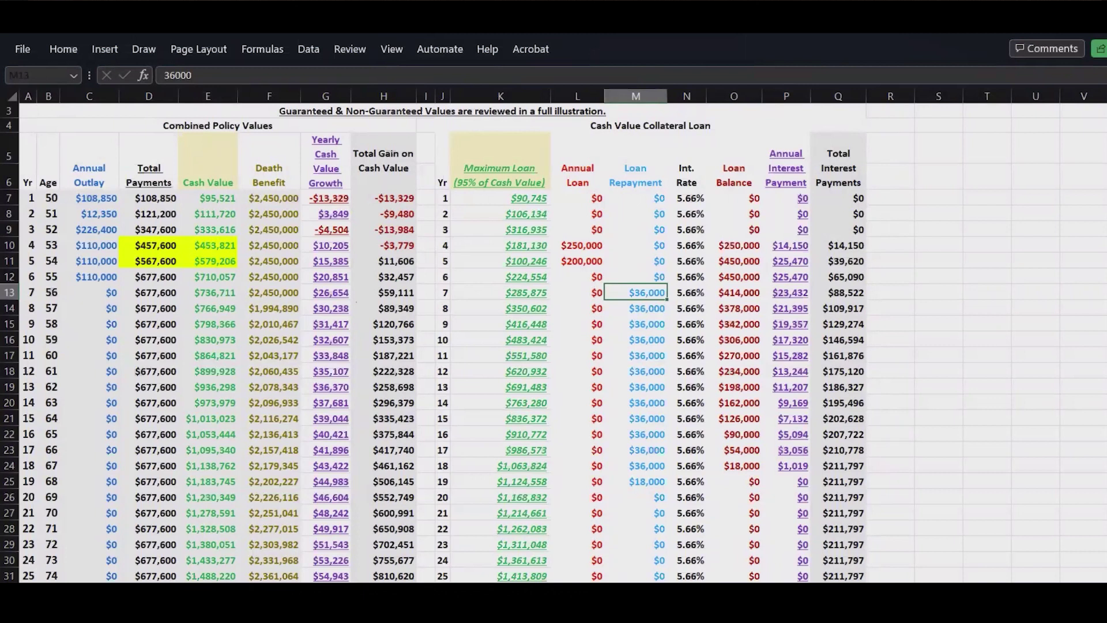
Return to the top, select P10, and switch from Excel to the Vibe Canvas whiteboard.
scroll(786, 289, "up", 1)
left_click(786, 289)
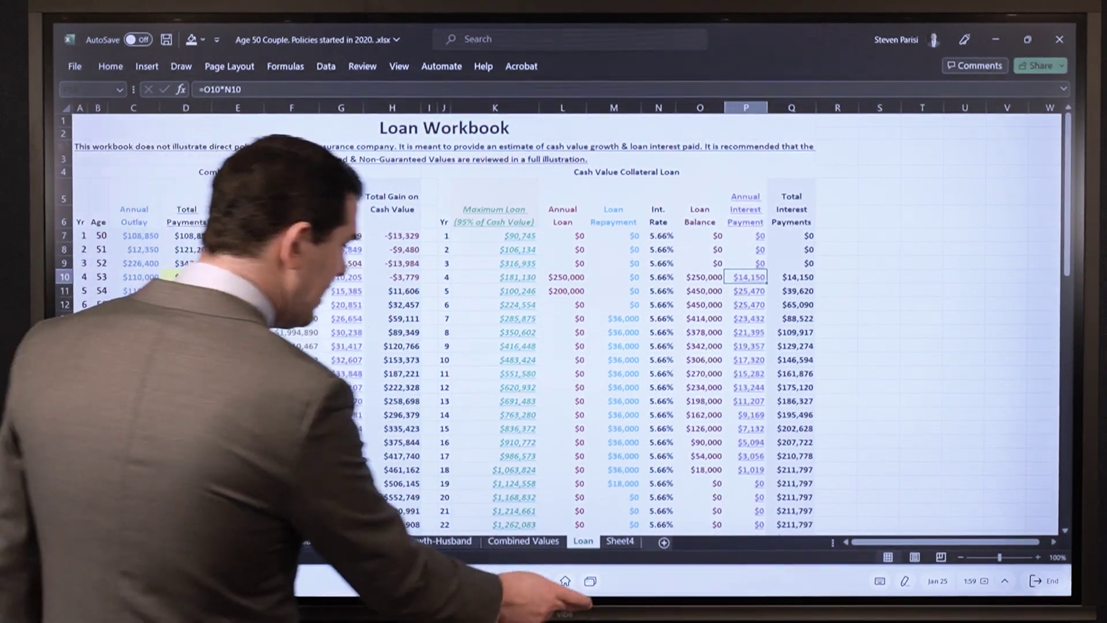
left_click(590, 581)
left_click(611, 424)
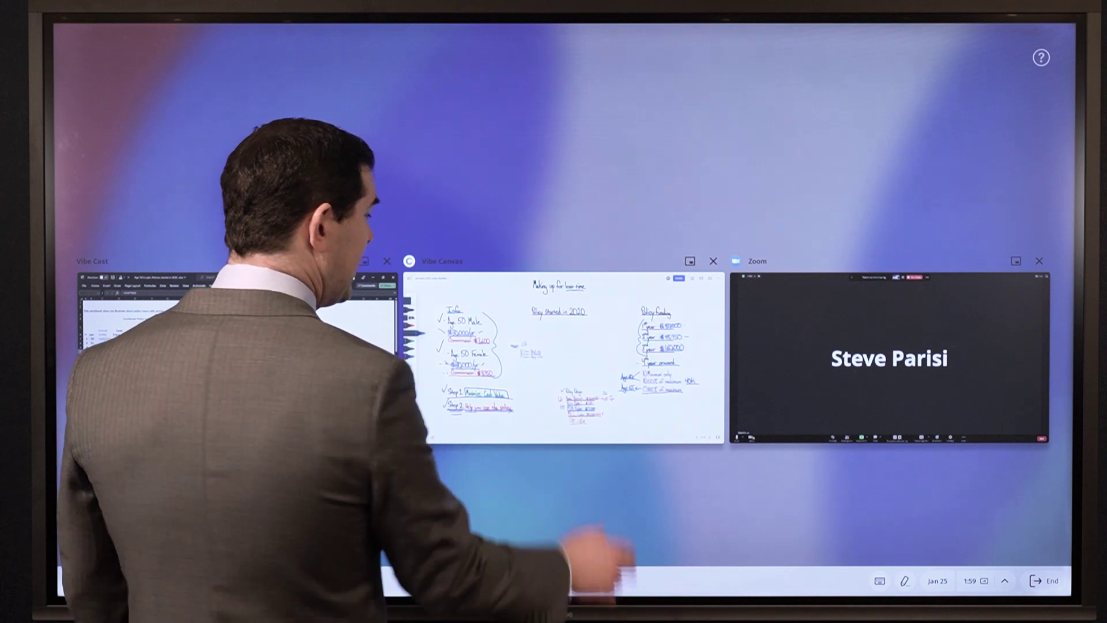